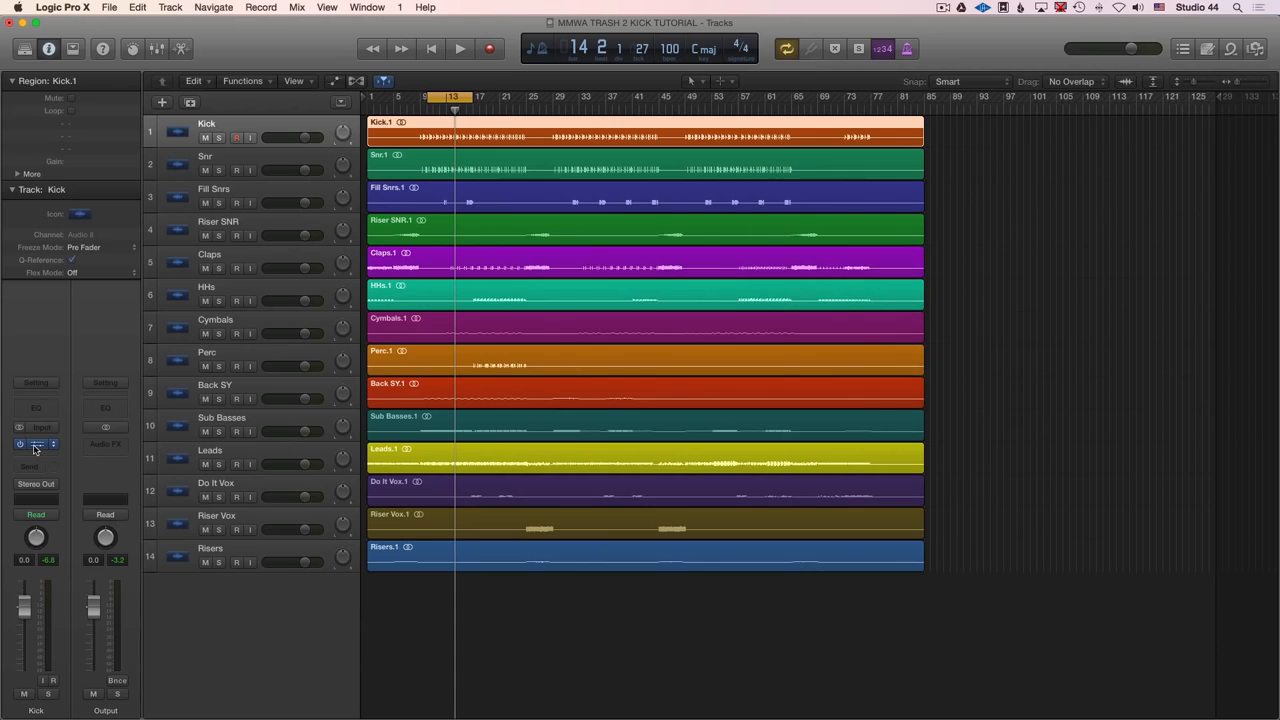
# - Open the Kick channel's iZotope Trash 2 plug-in and enable oversampling of the Trash algorithms in its module options
pyautogui.click(35, 447)
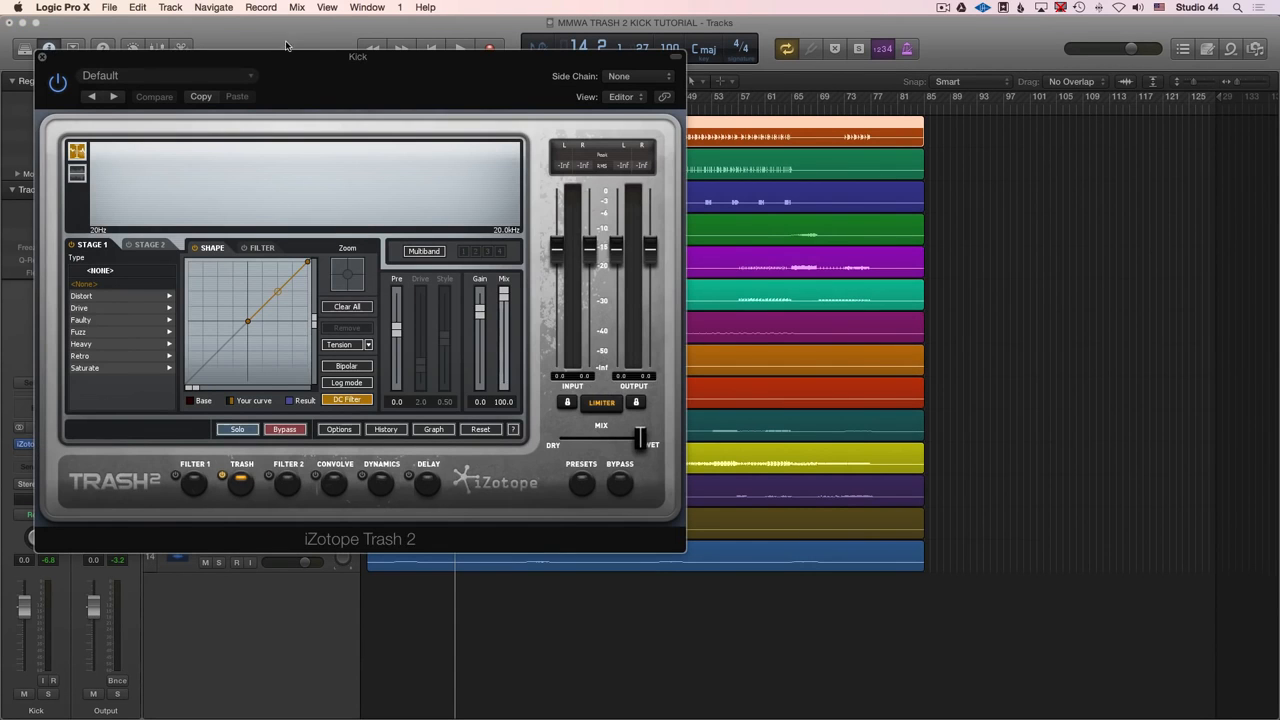
pyautogui.moveTo(295, 59); pyautogui.dragTo(587, 127)
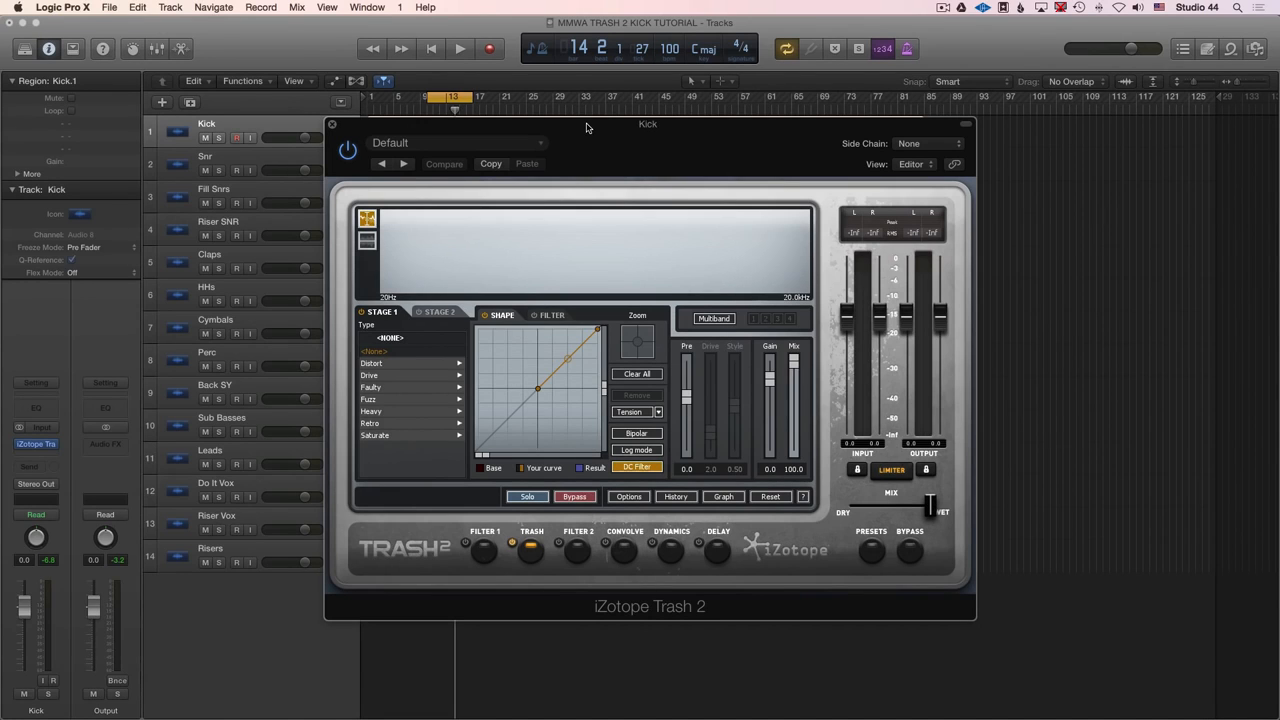
pyautogui.click(628, 497)
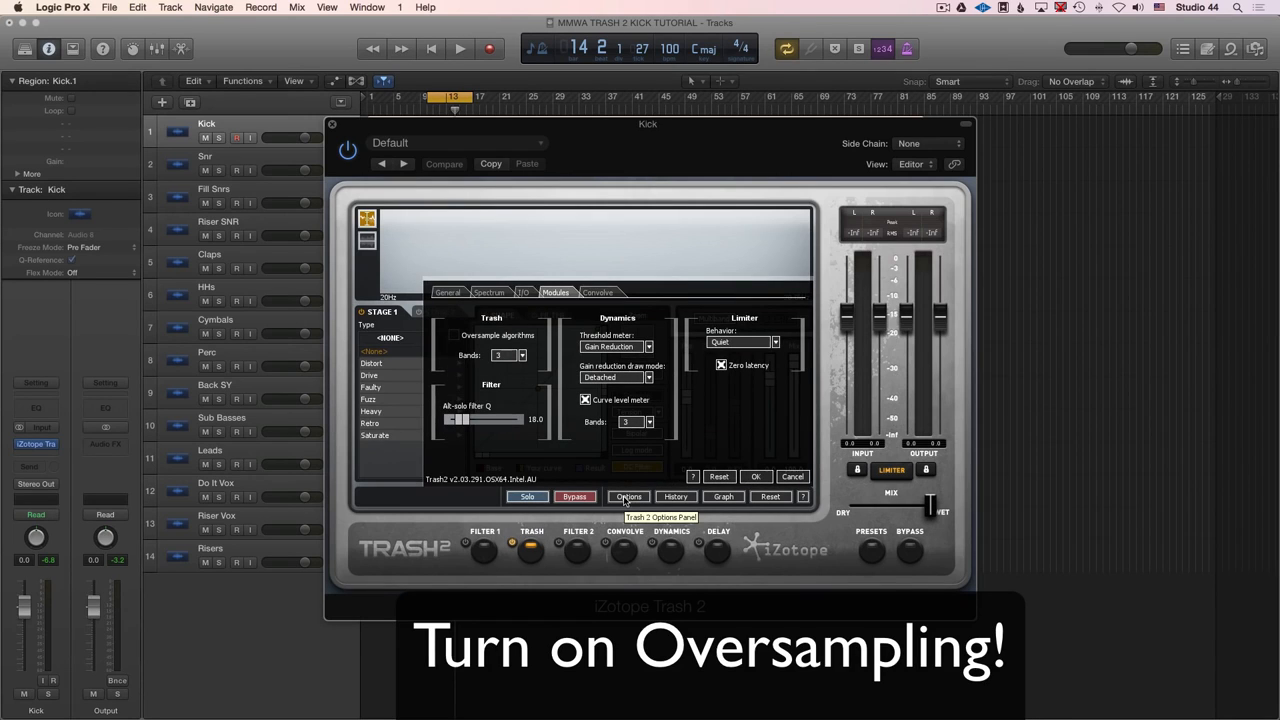
pyautogui.click(454, 336)
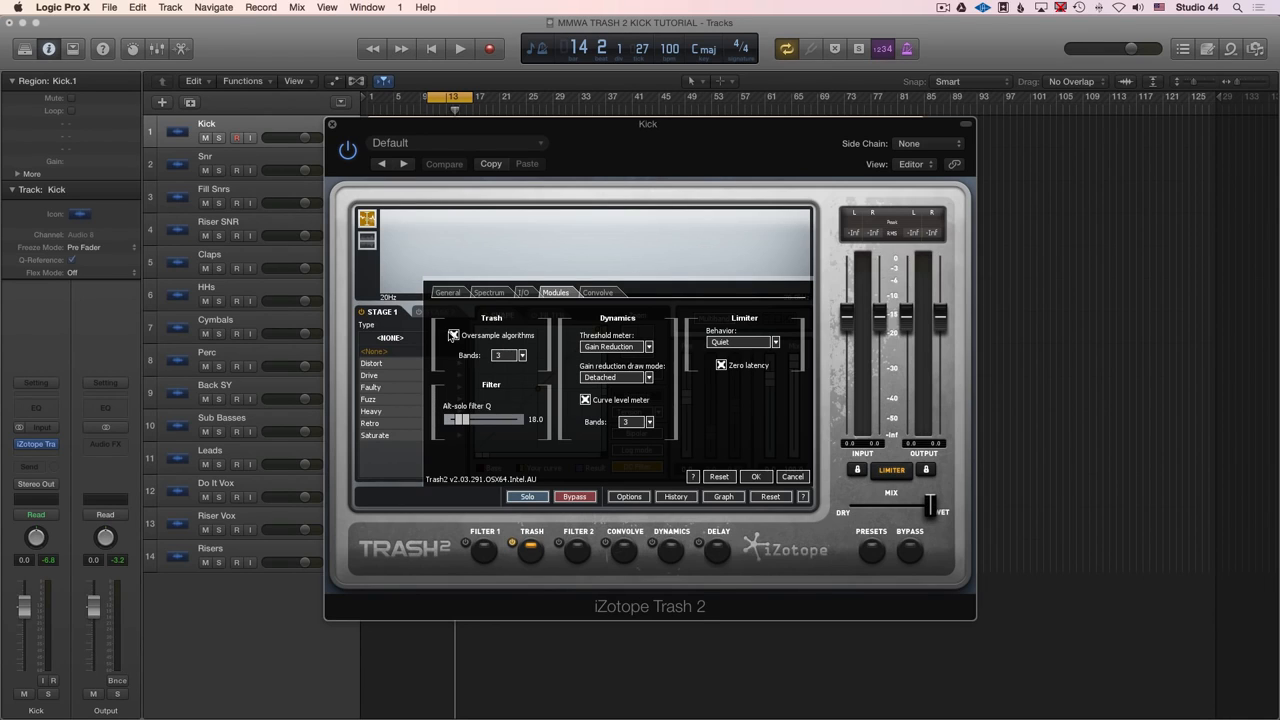
pyautogui.click(574, 497)
pyautogui.click(758, 478)
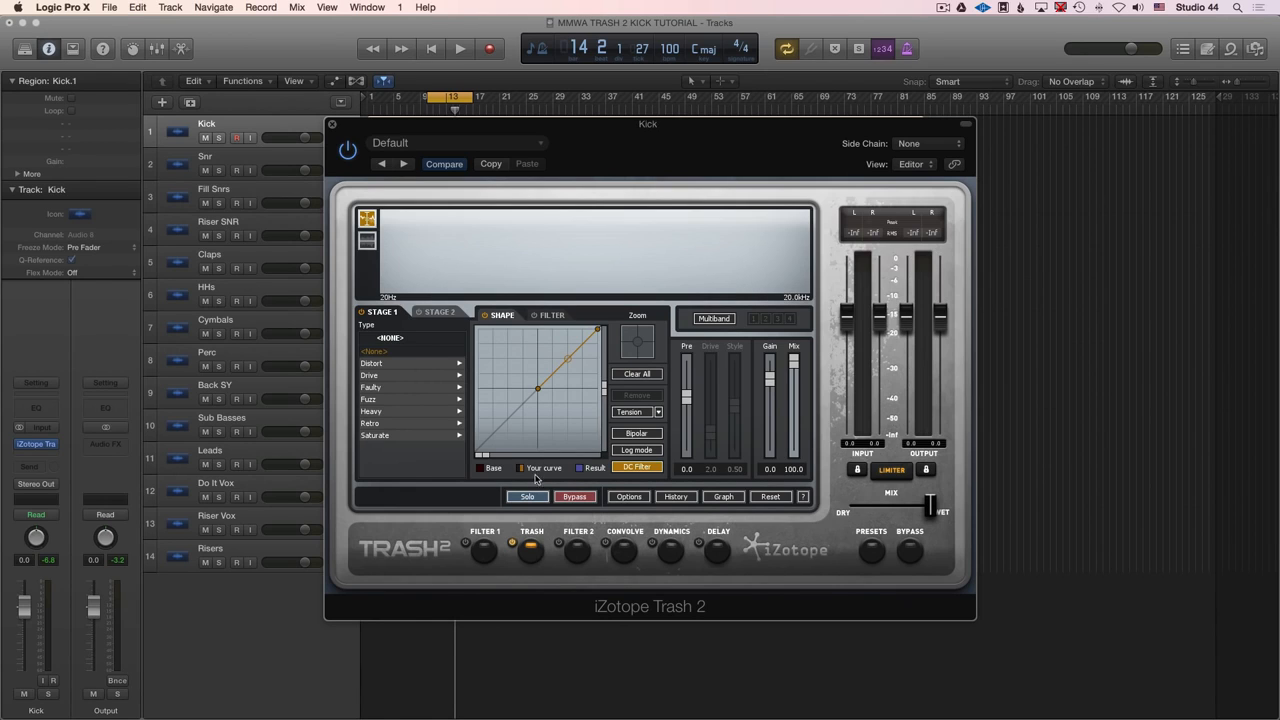
# - Enable multiband processing in the Trash module and set the low crossover to 200 Hz
pyautogui.click(706, 319)
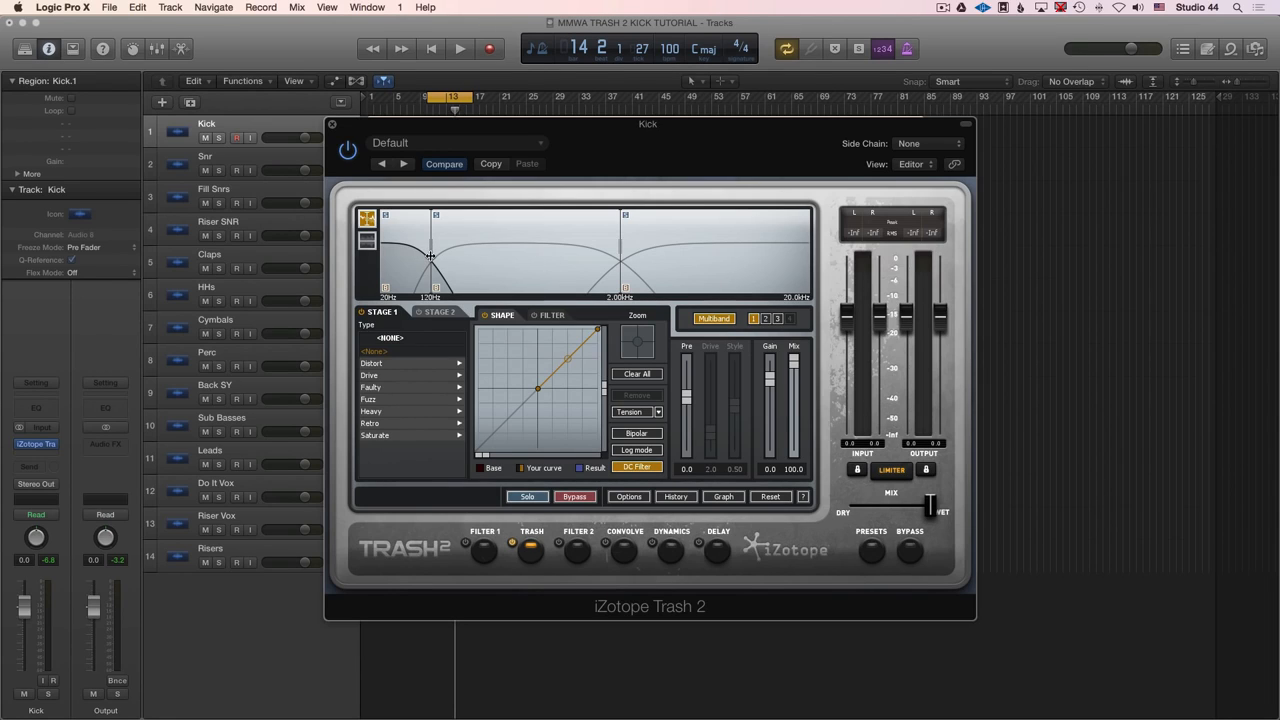
pyautogui.moveTo(431, 256); pyautogui.dragTo(457, 256)
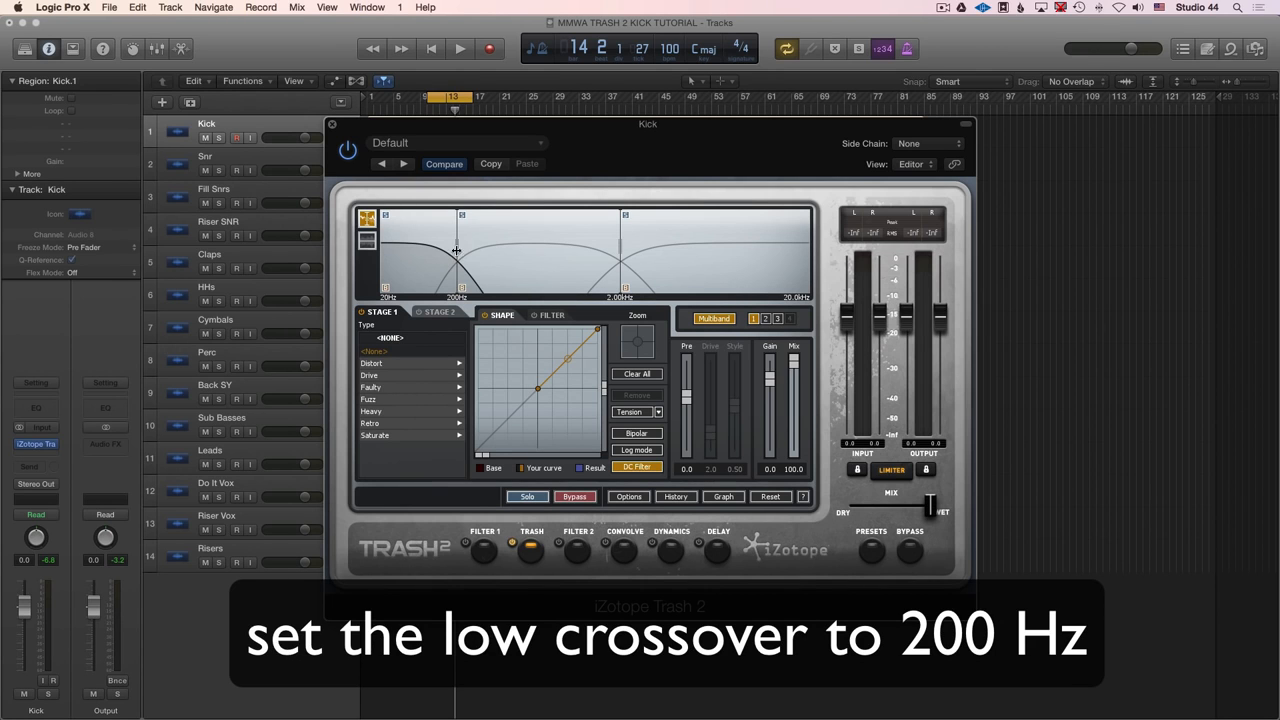
# - Move the plug-in window clear of the Kick track, solo the track and audition it
pyautogui.moveTo(565, 131); pyautogui.dragTo(636, 241)
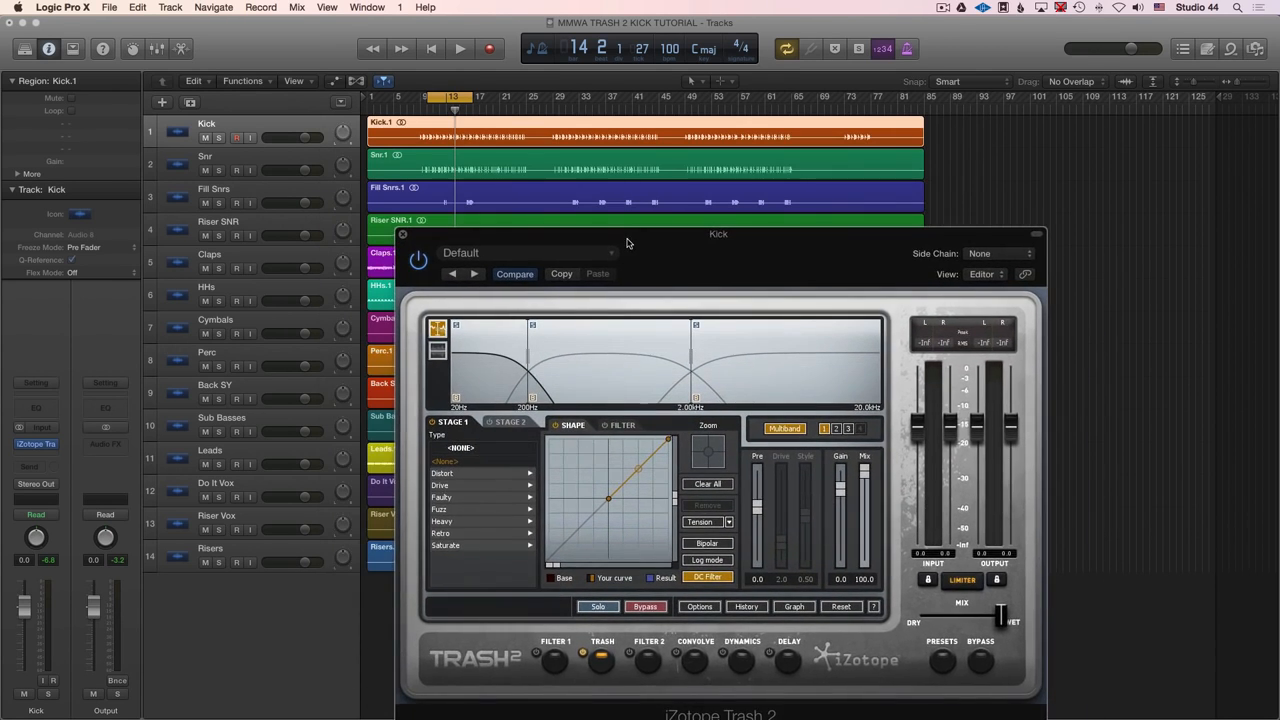
pyautogui.click(218, 138)
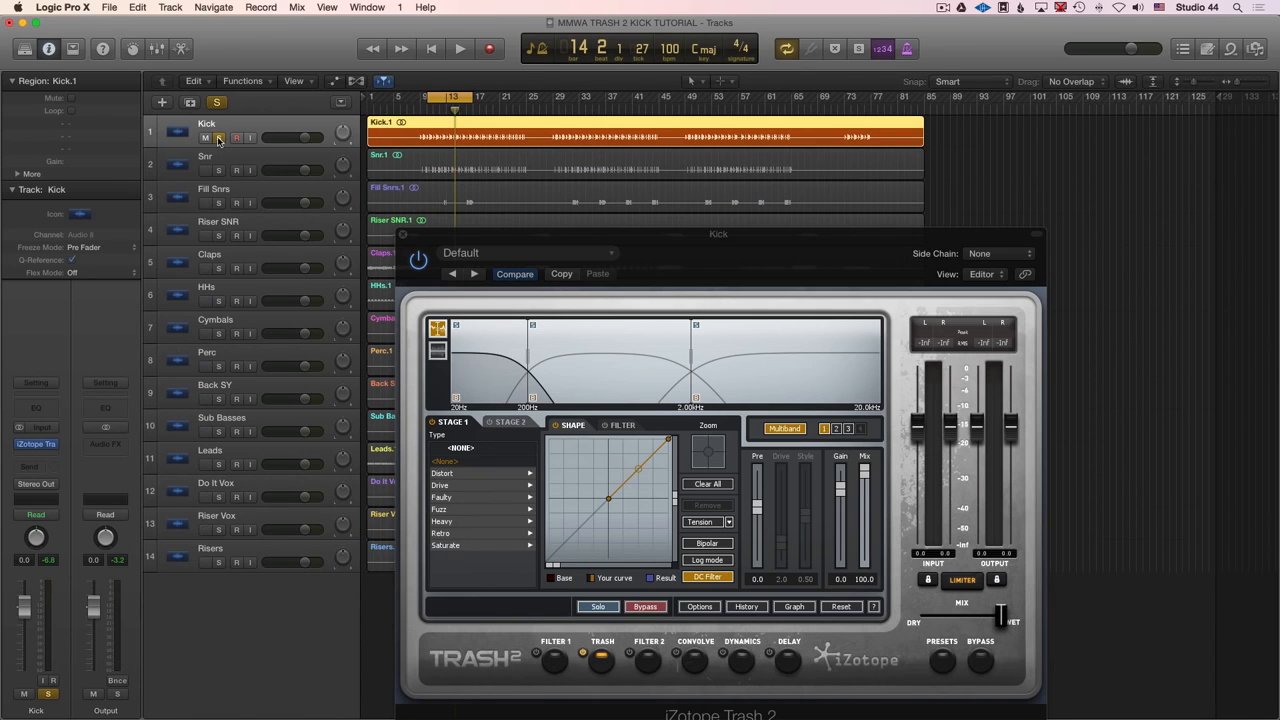
pyautogui.press('space')
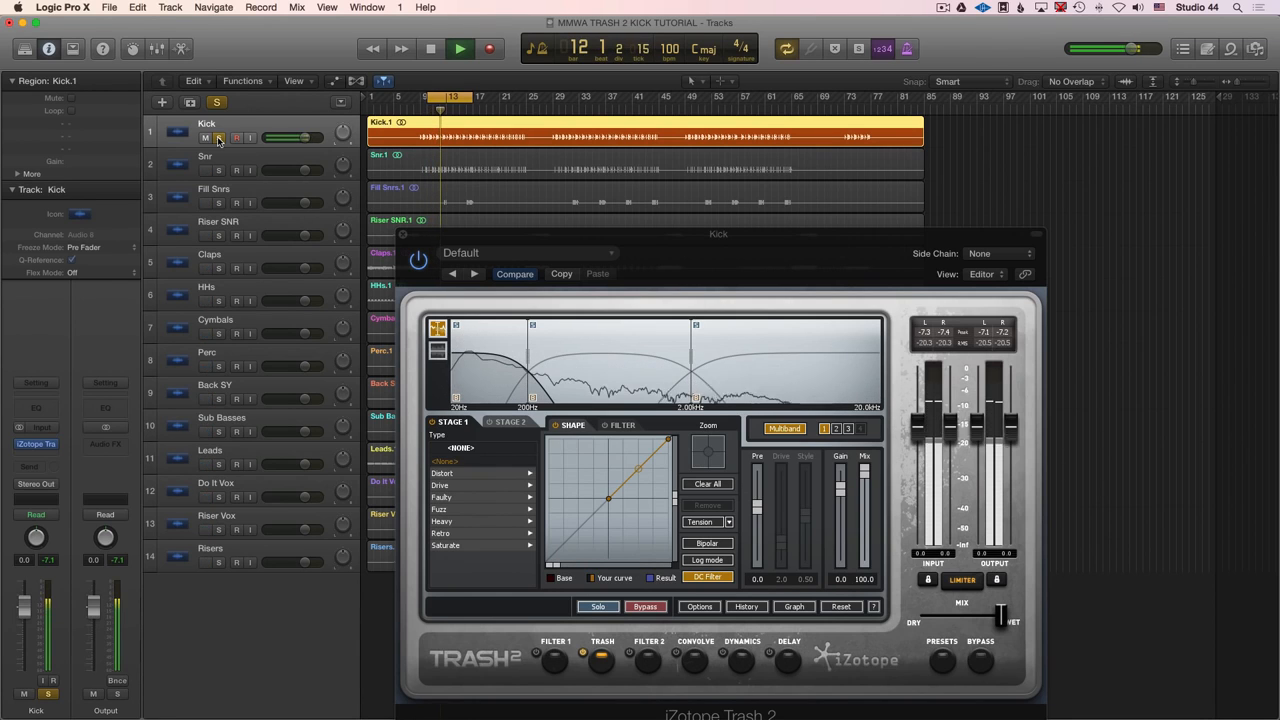
pyautogui.press('space')
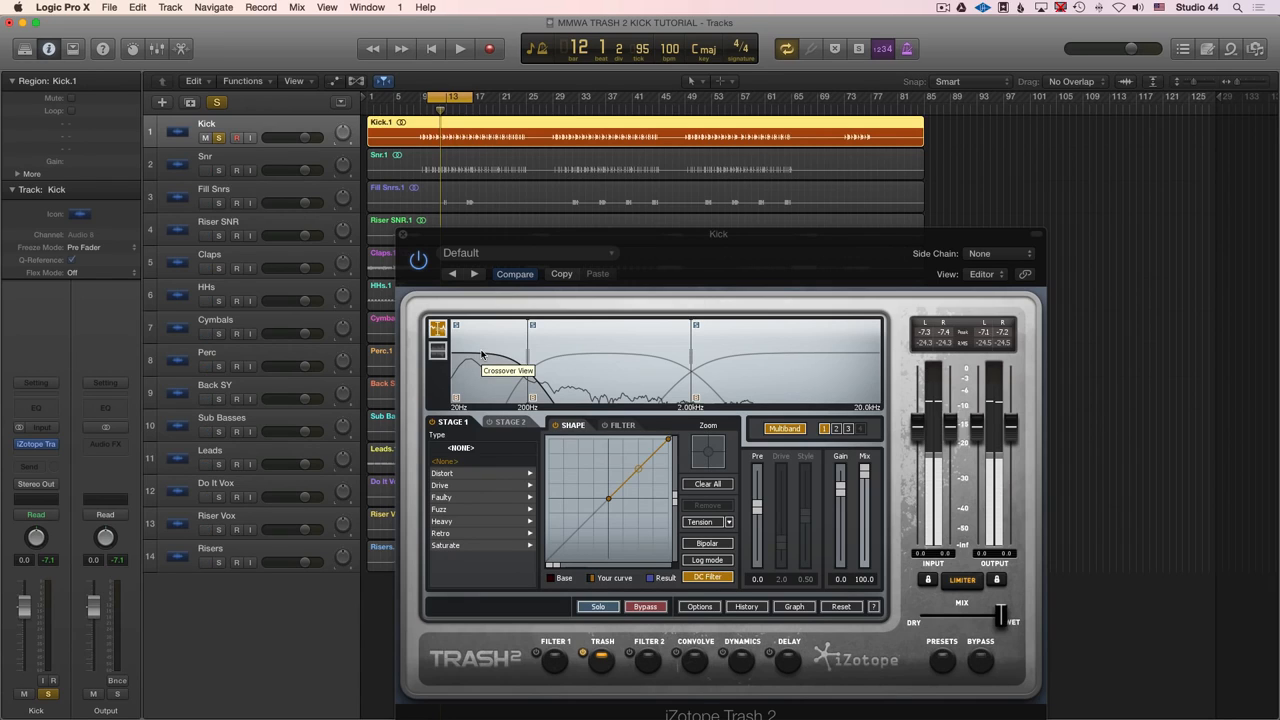
# - Apply the Tape Saturation algorithm from the Saturate category to the low band in Stage 1
pyautogui.click(482, 355)
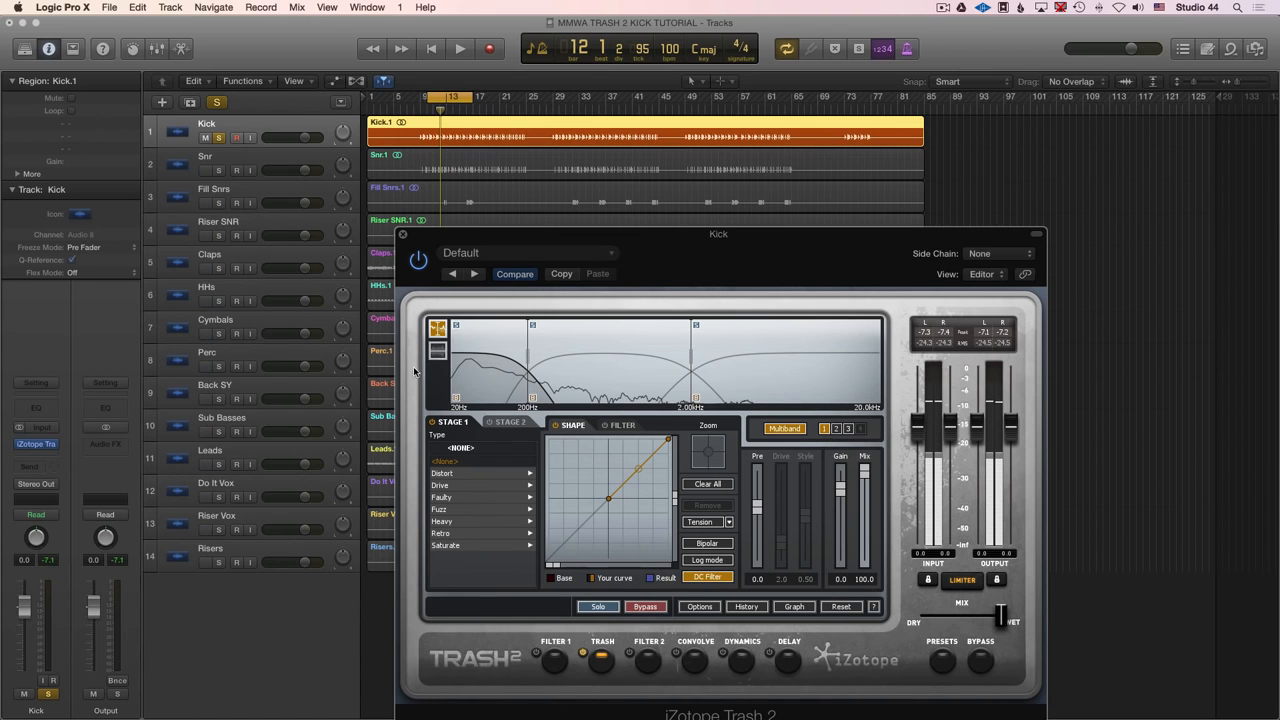
pyautogui.click(464, 546)
pyautogui.click(464, 546)
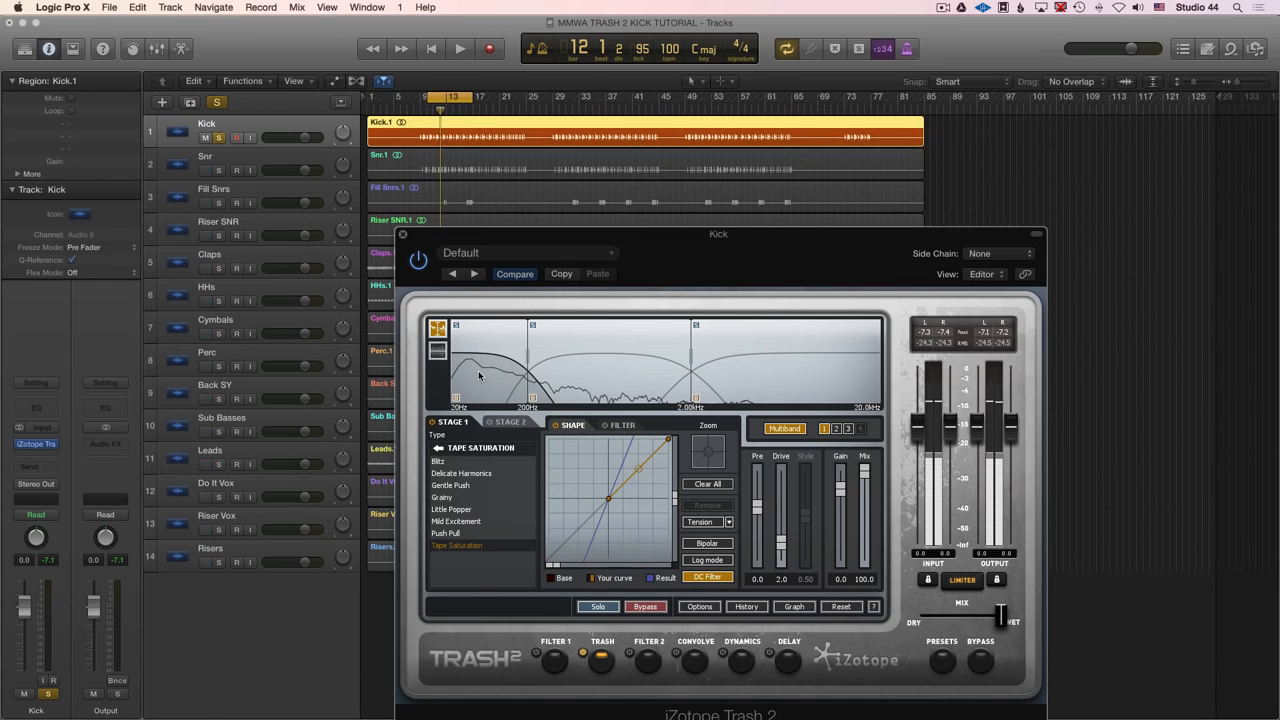
# - Play the soloed kick and compare the sound with the Trash module bypassed and active
pyautogui.press('space')
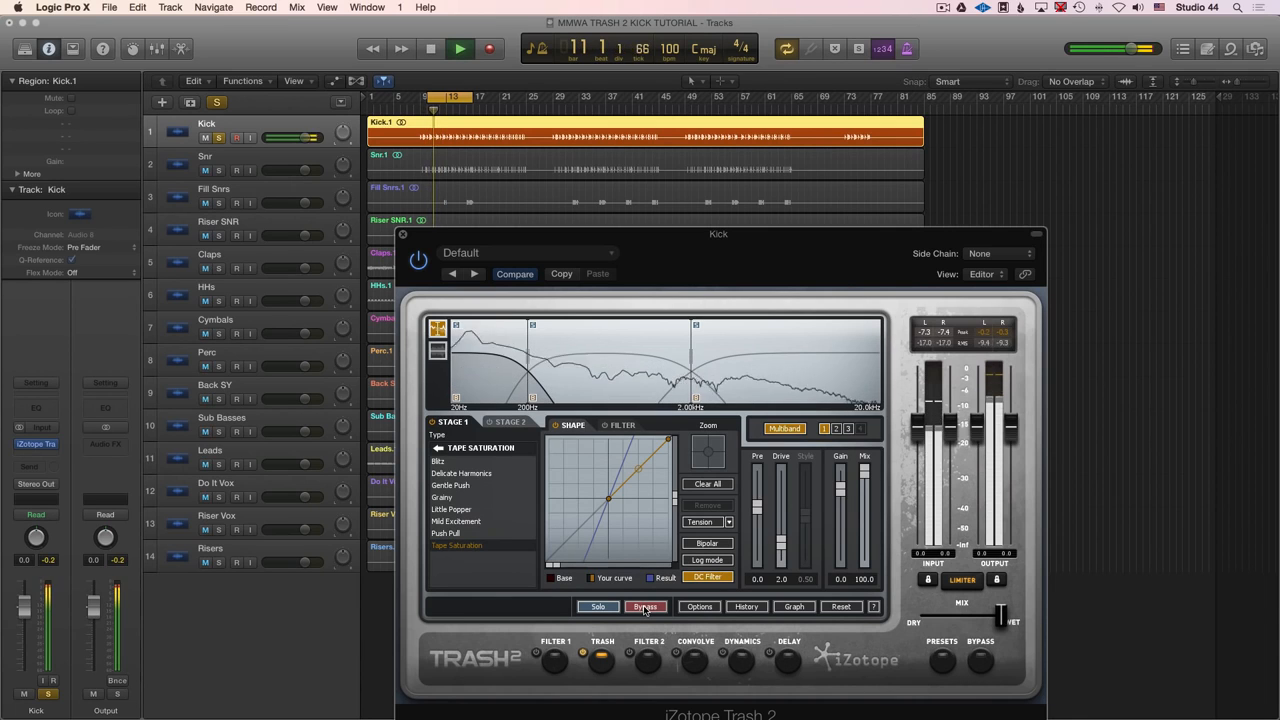
pyautogui.click(645, 607)
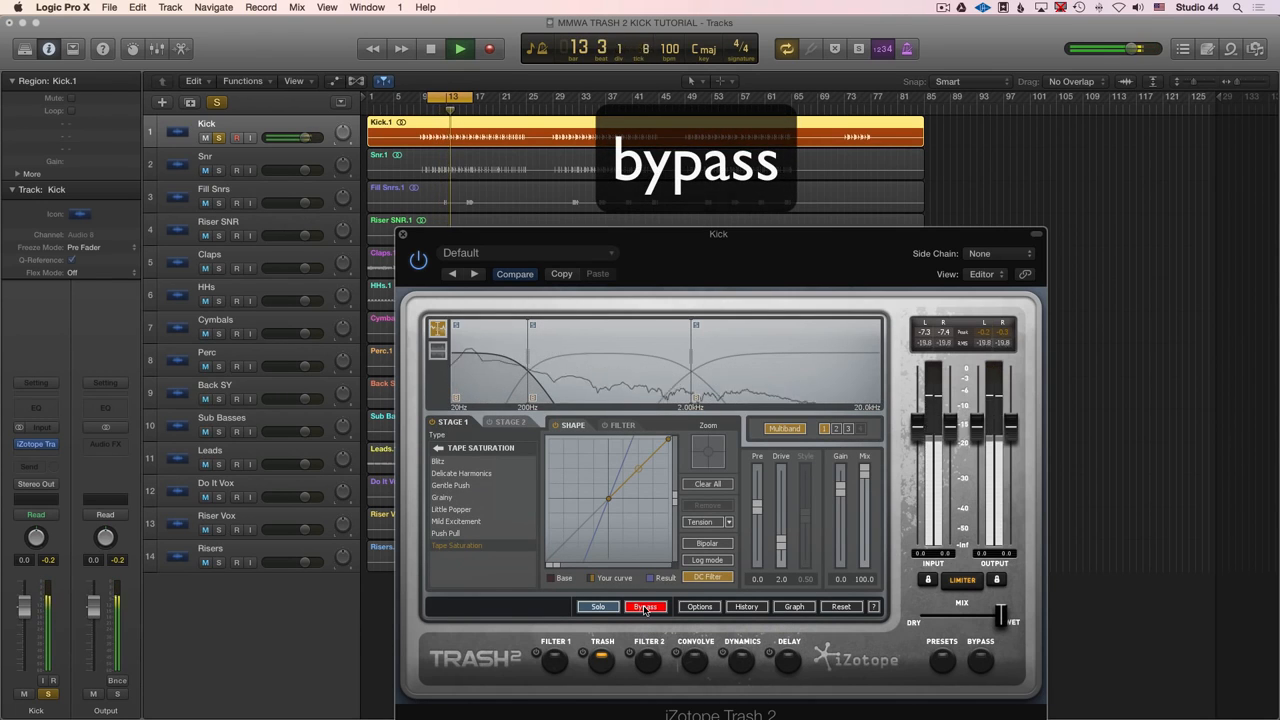
pyautogui.click(645, 607)
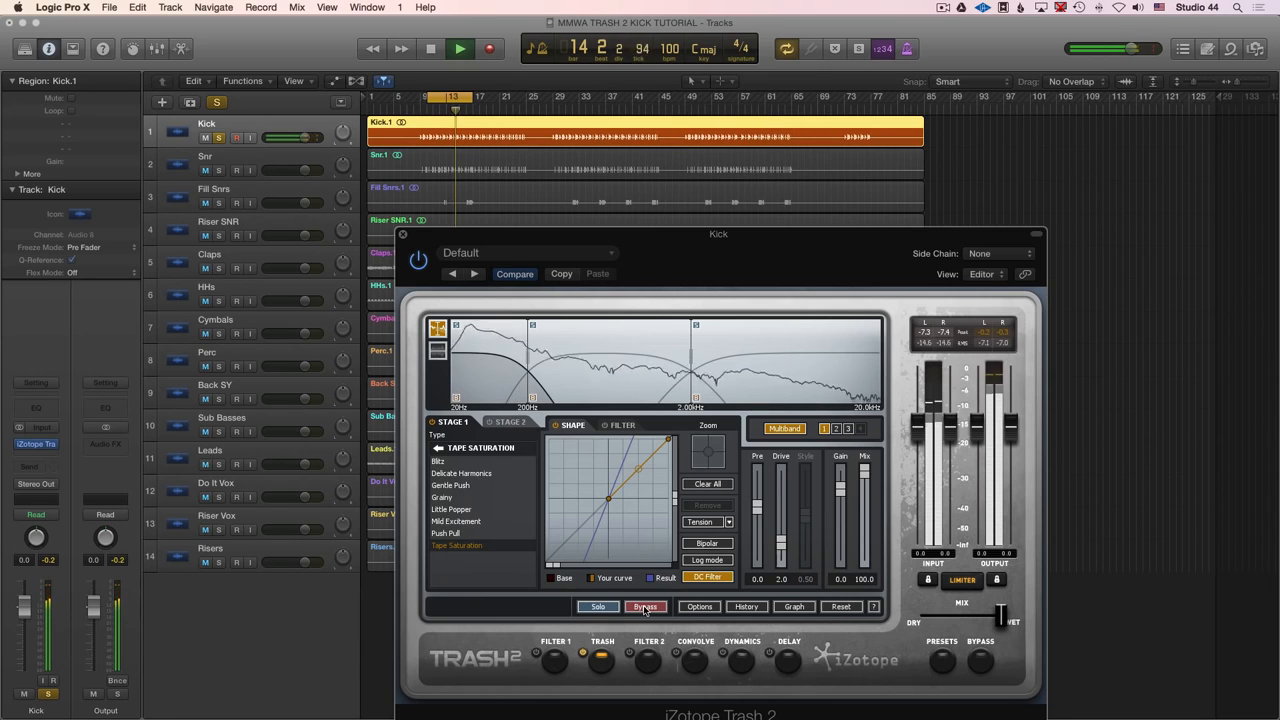
pyautogui.press('space')
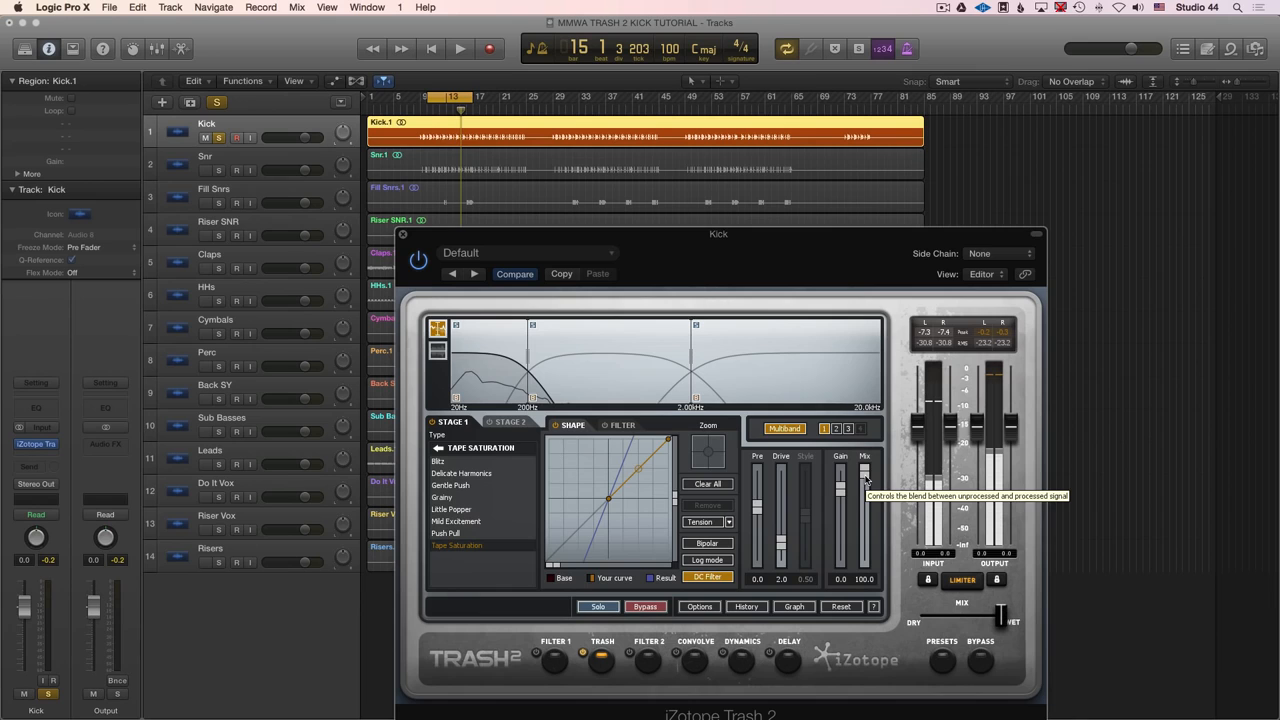
# - Lower the low band's mix to 85.1 during playback
pyautogui.press('space')
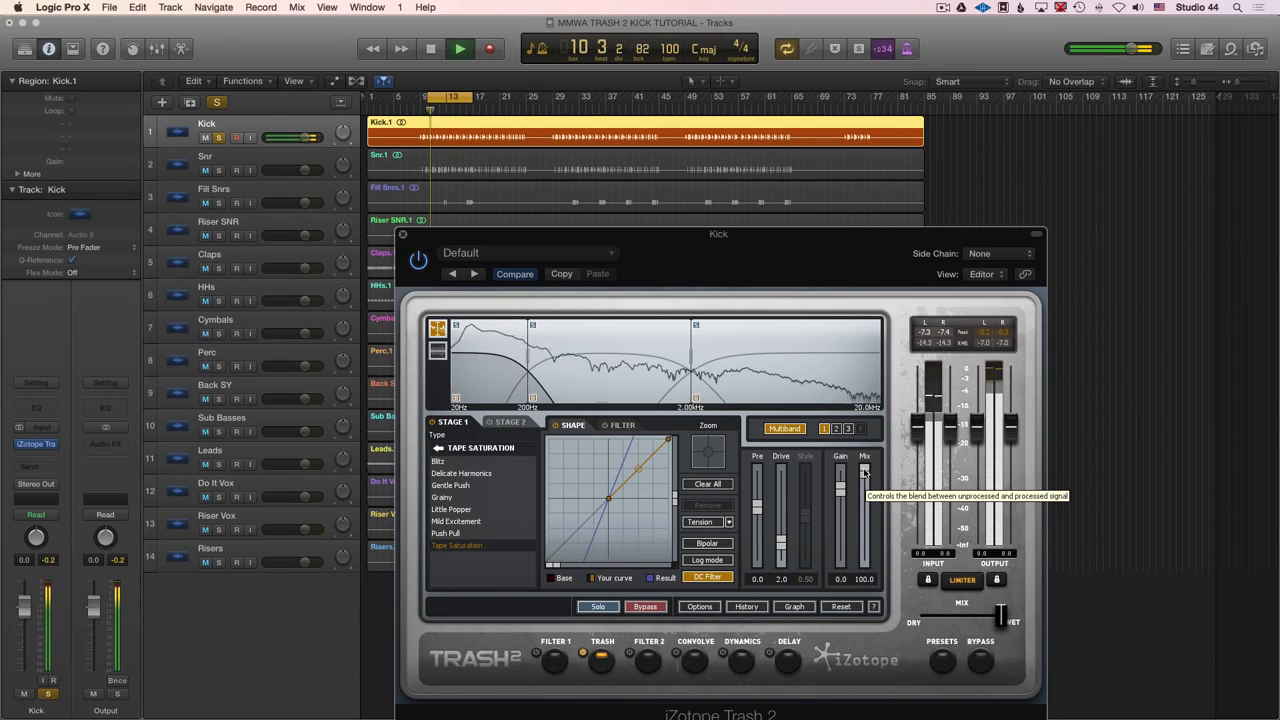
pyautogui.moveTo(866, 481)
pyautogui.mouseDown()
pyautogui.moveTo(866, 511)
pyautogui.moveTo(866, 486)
pyautogui.mouseUp()
pyautogui.press('space')
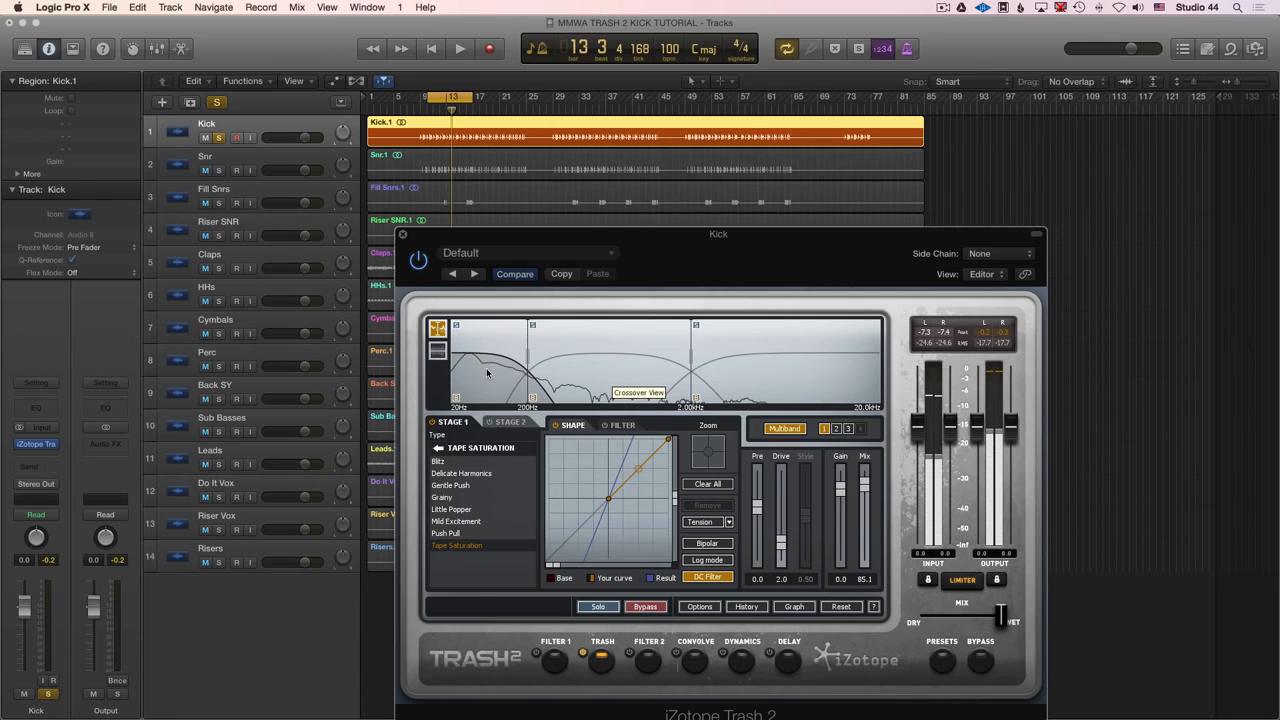
# - Apply the Blues Driver algorithm from the Distort category to the high band in Stage 1
pyautogui.click(724, 356)
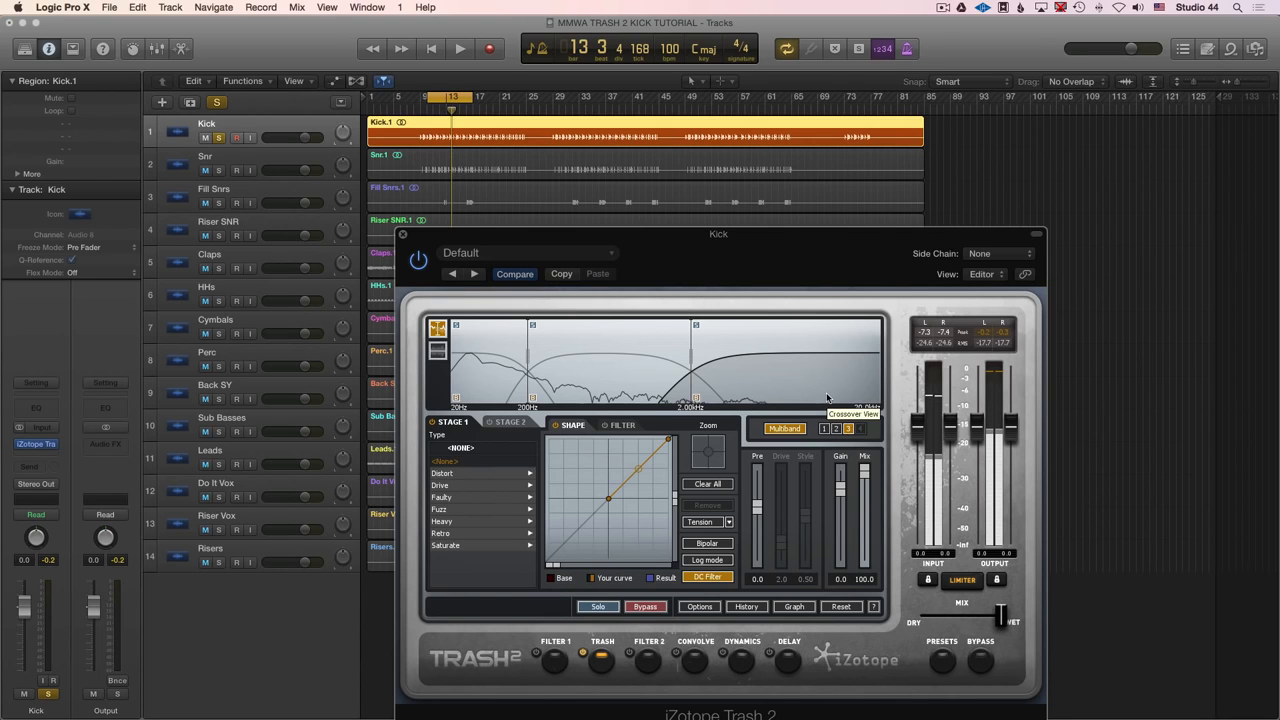
pyautogui.click(463, 478)
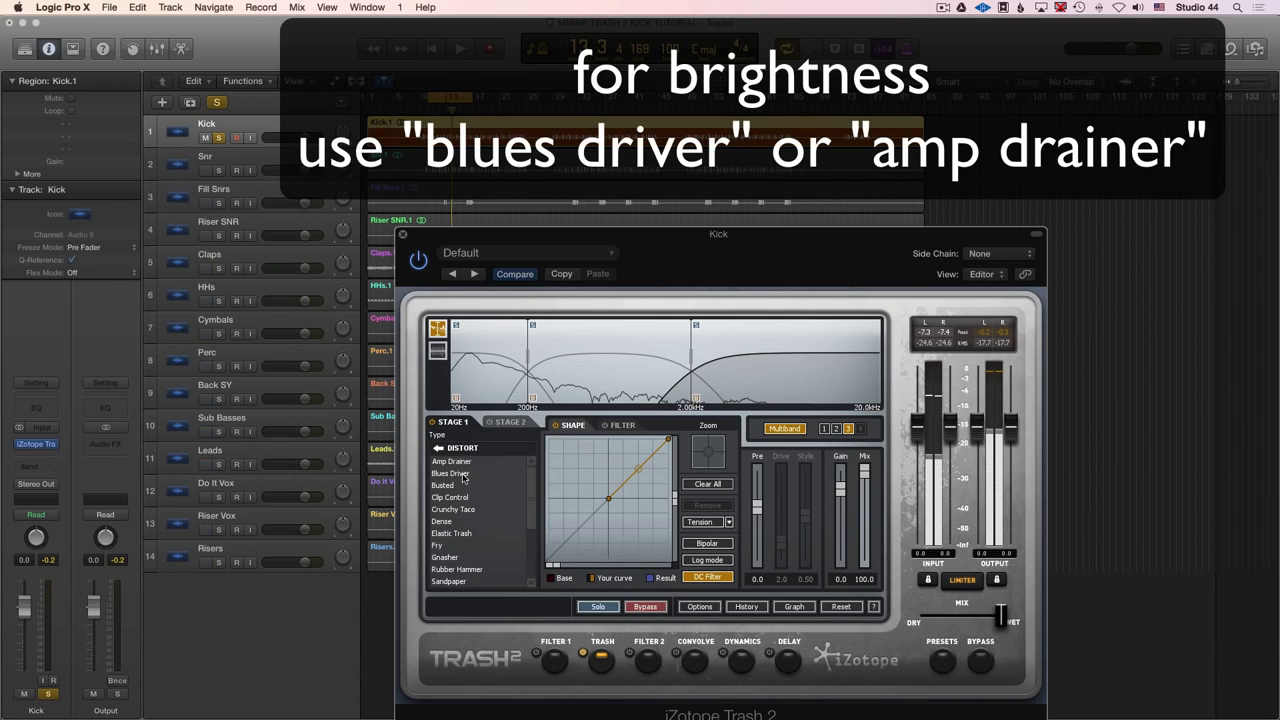
pyautogui.click(463, 476)
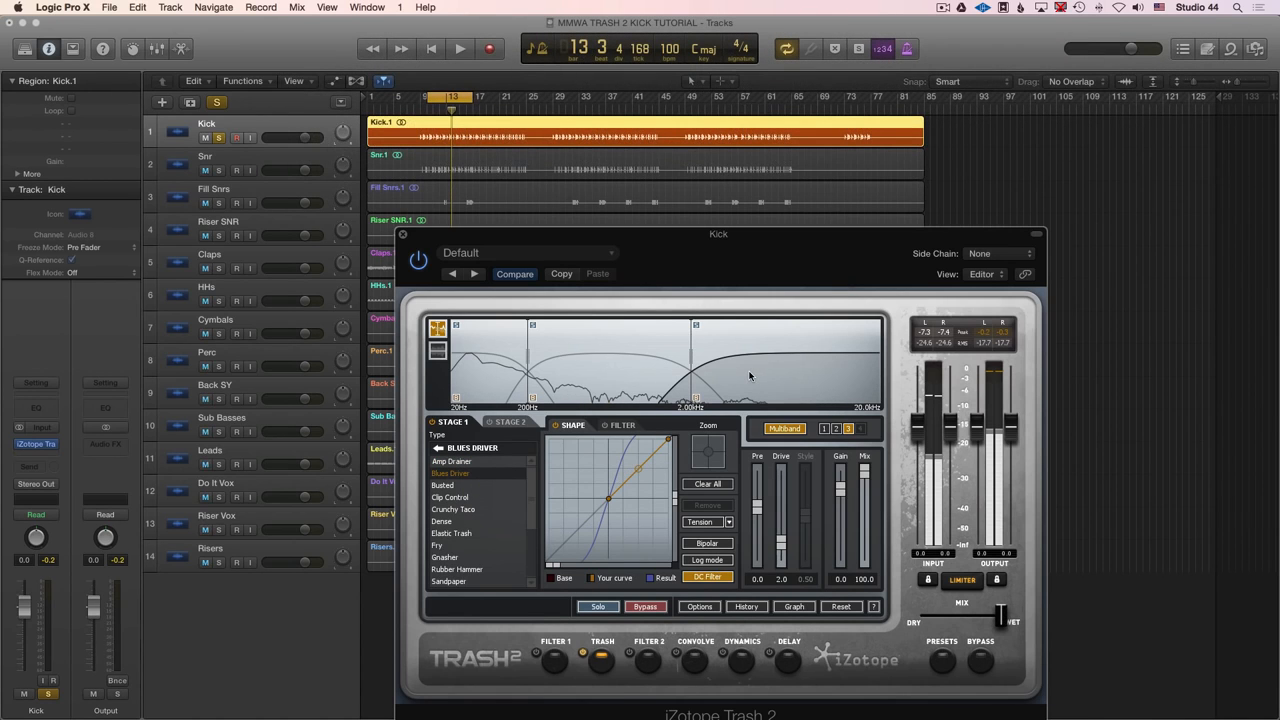
# - Play the kick and compare the high band's distortion by repeatedly bypassing and re-enabling that band
pyautogui.press('space')
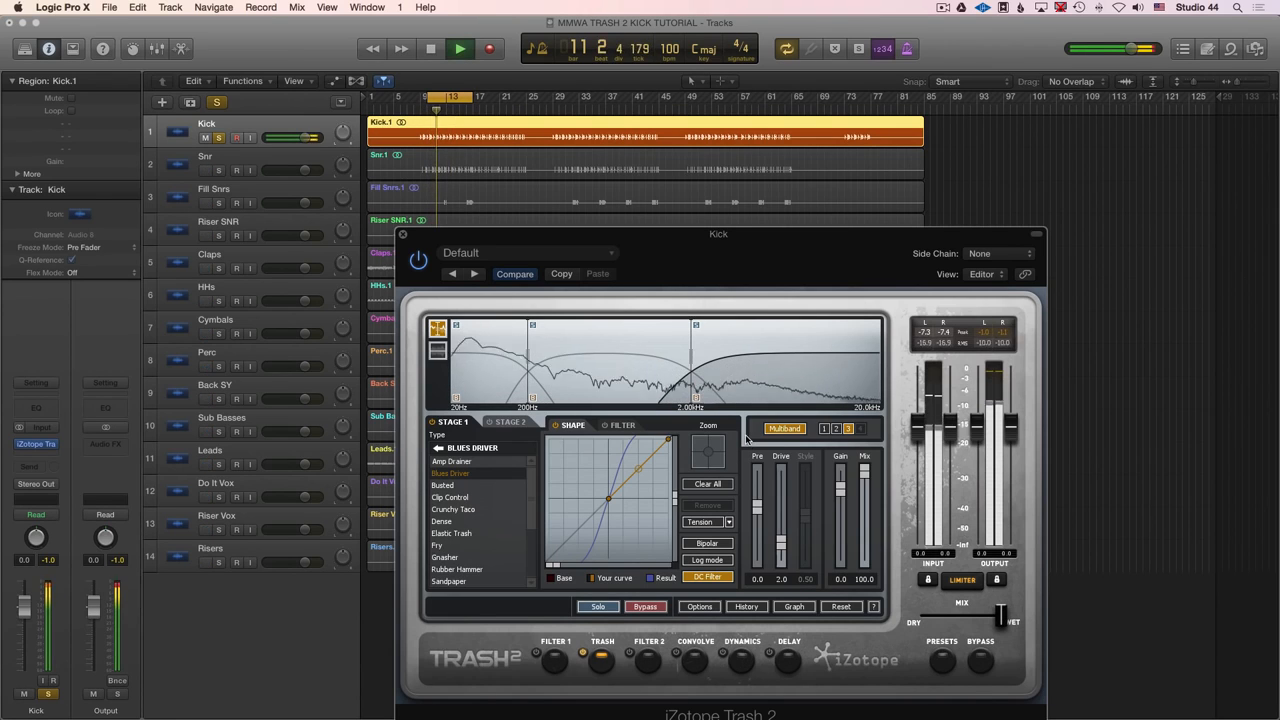
pyautogui.press('space')
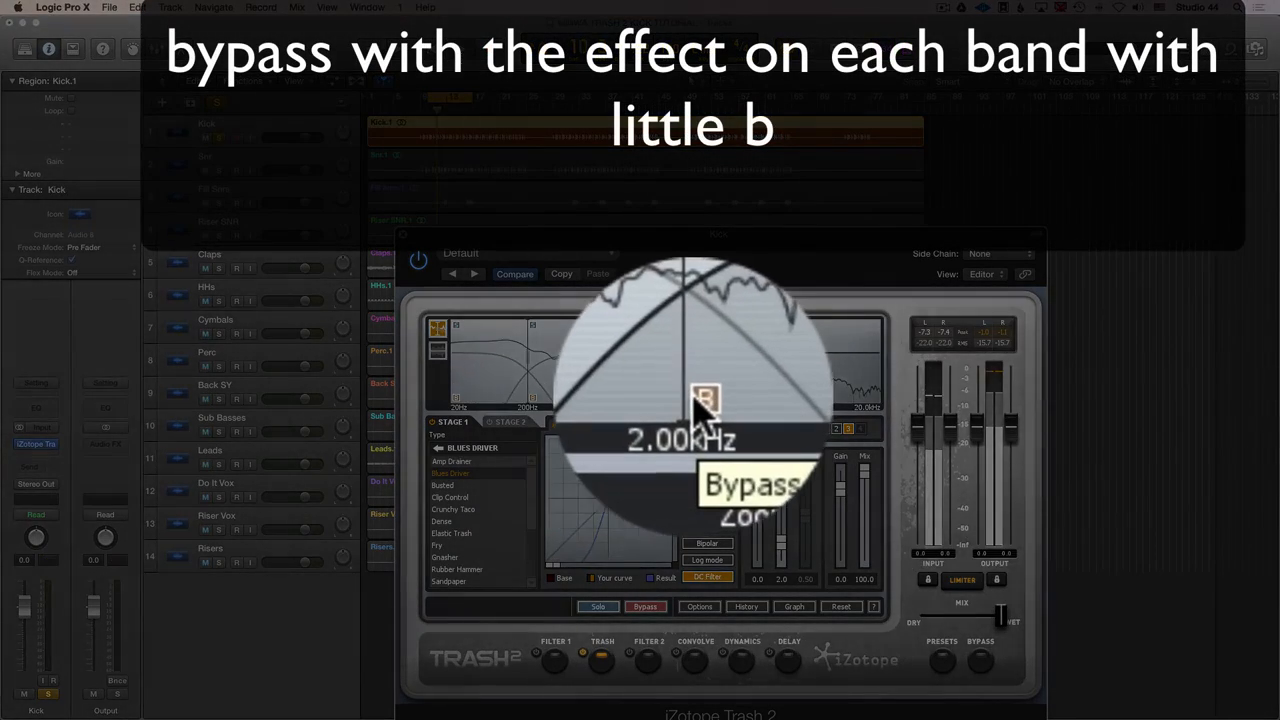
pyautogui.click(698, 398)
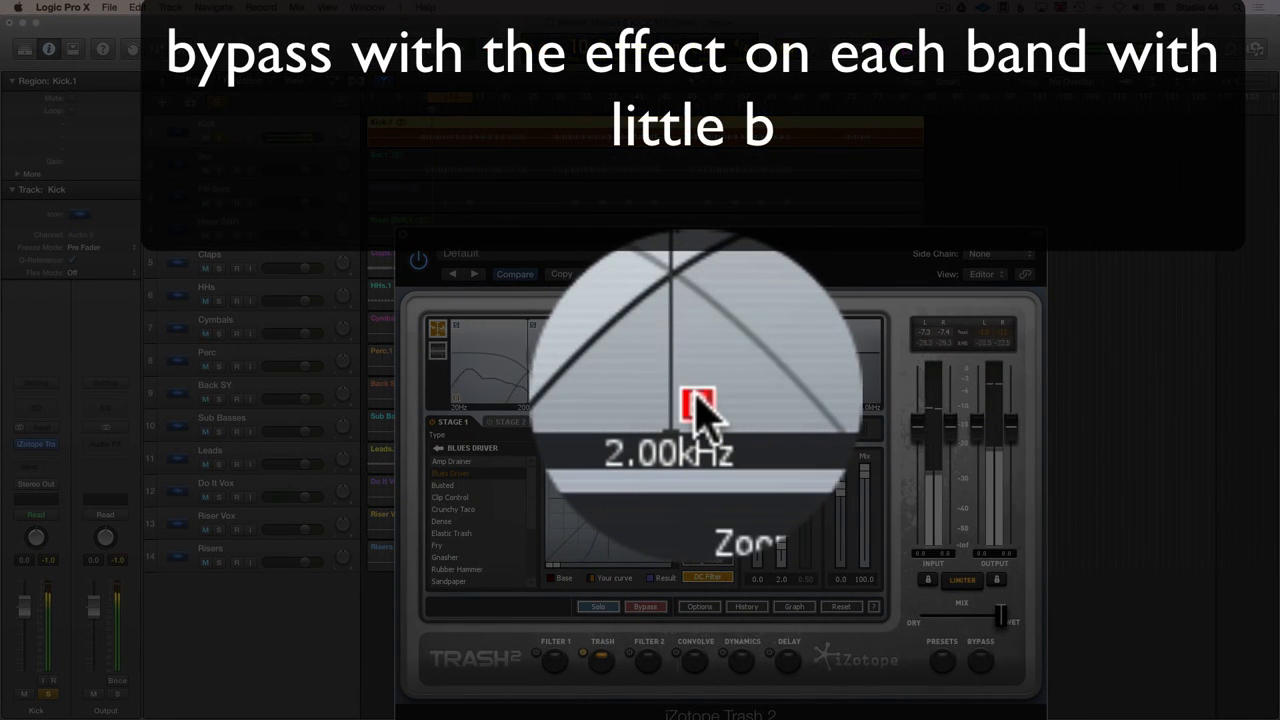
pyautogui.click(698, 400)
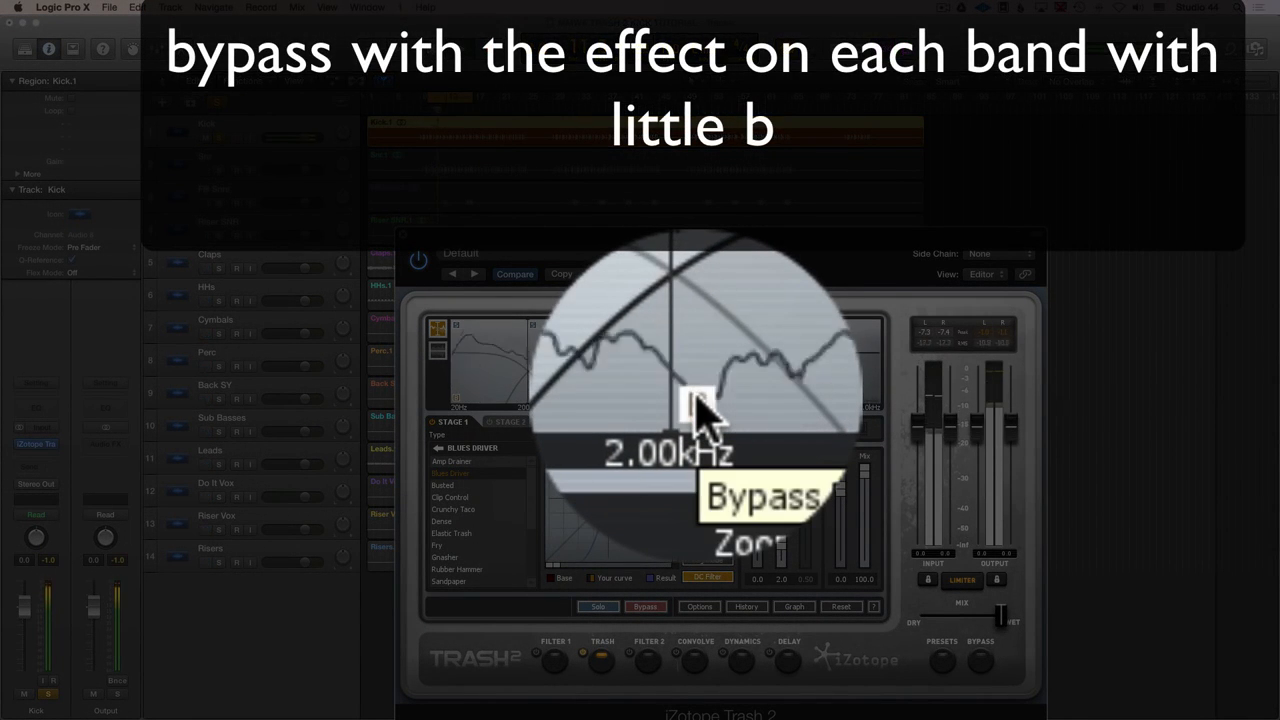
pyautogui.click(698, 398)
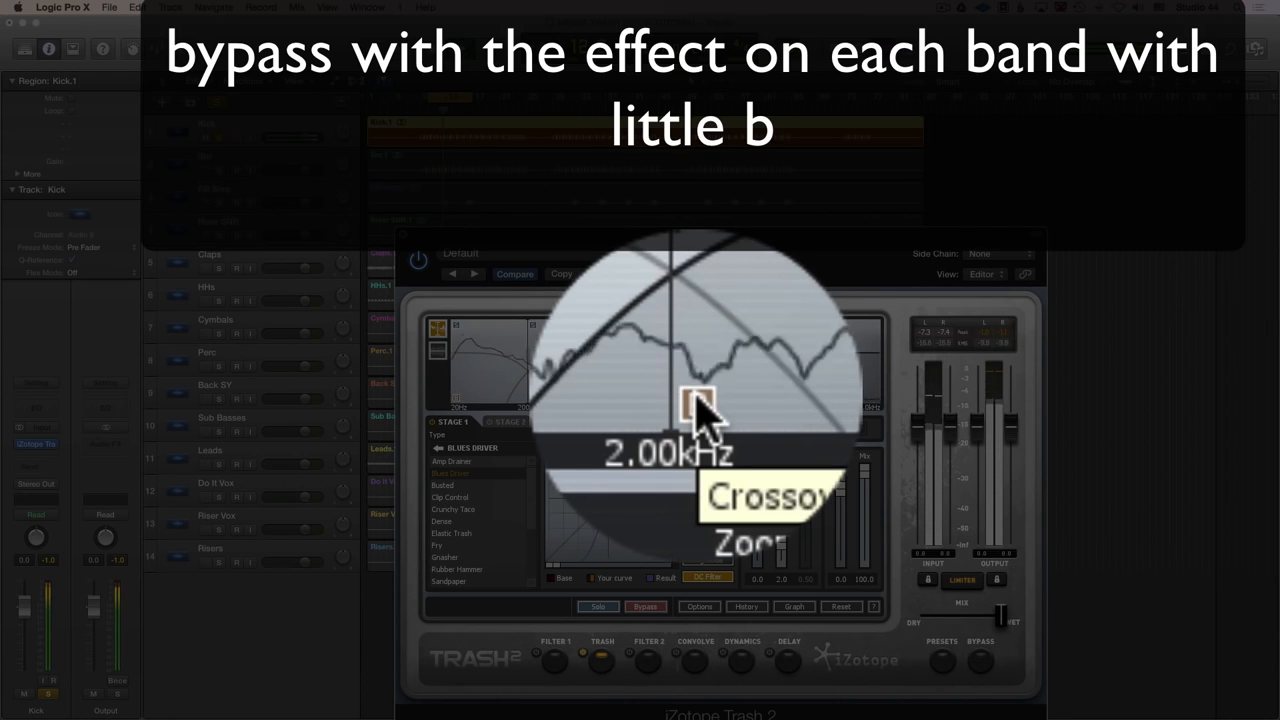
pyautogui.click(698, 400)
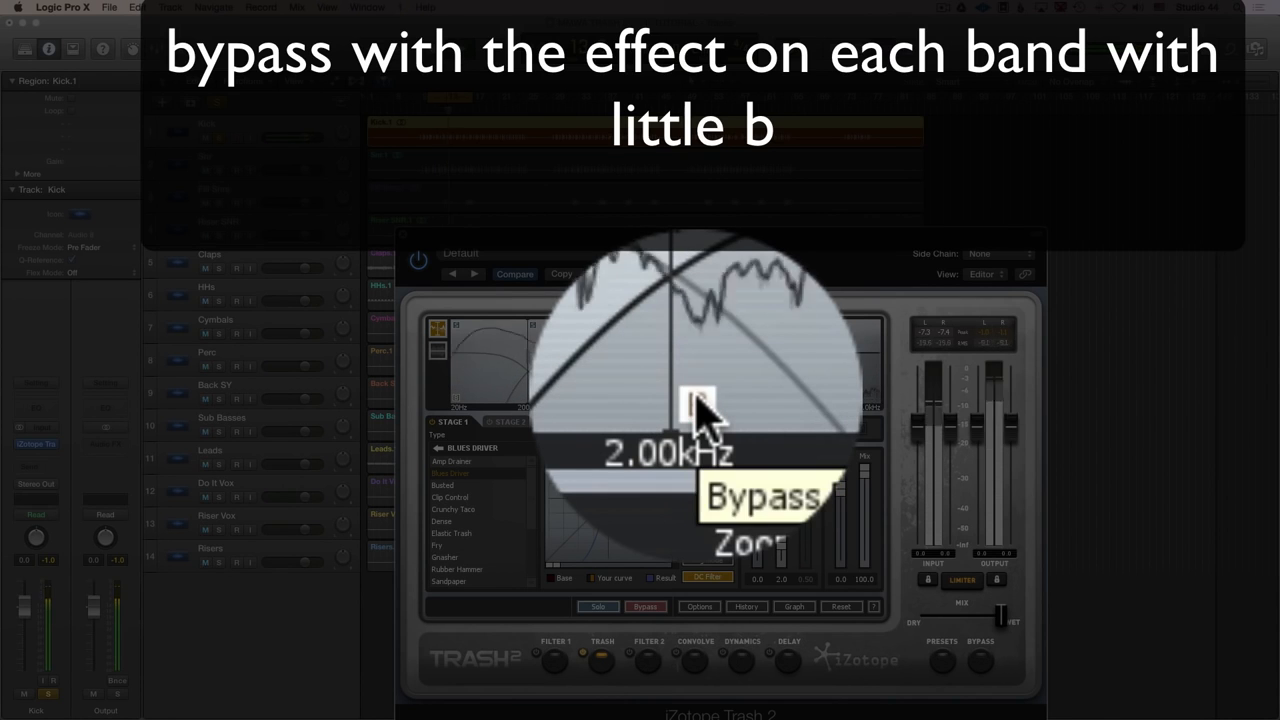
pyautogui.click(697, 398)
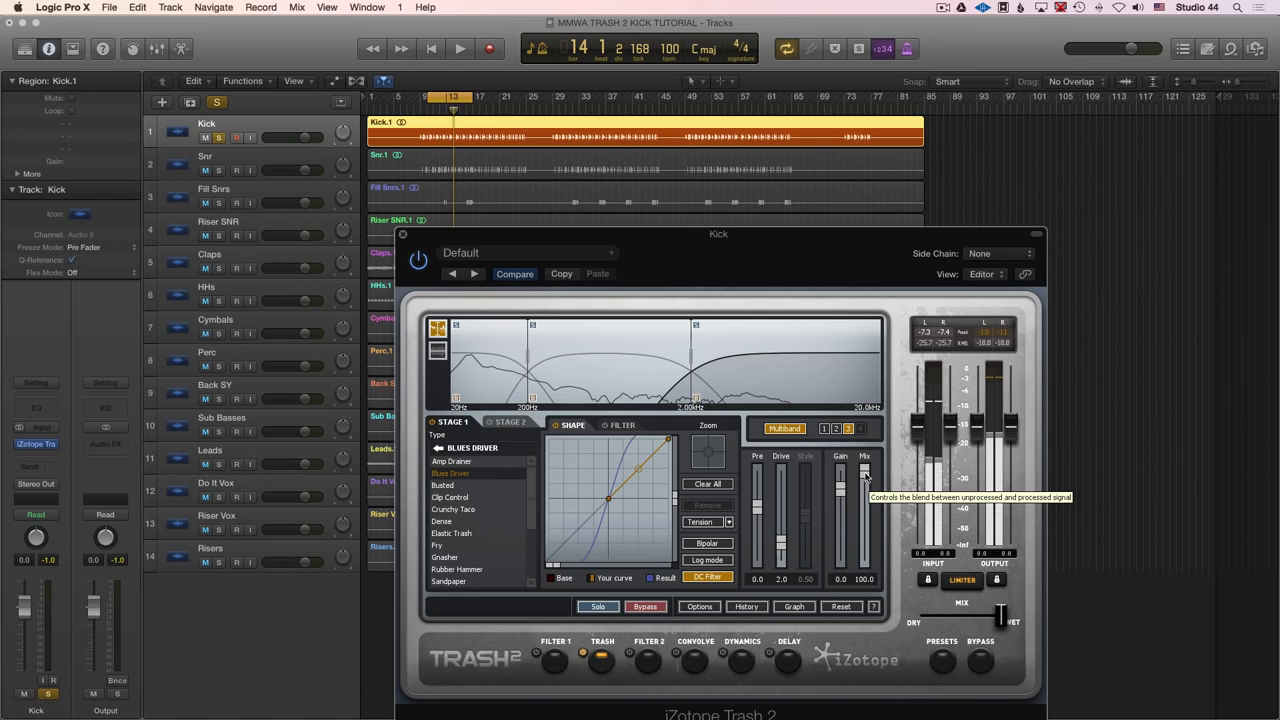
# - Lower the high band's mix to 66.4 while the kick plays
pyautogui.press('space')
pyautogui.moveTo(866, 476); pyautogui.dragTo(866, 504)
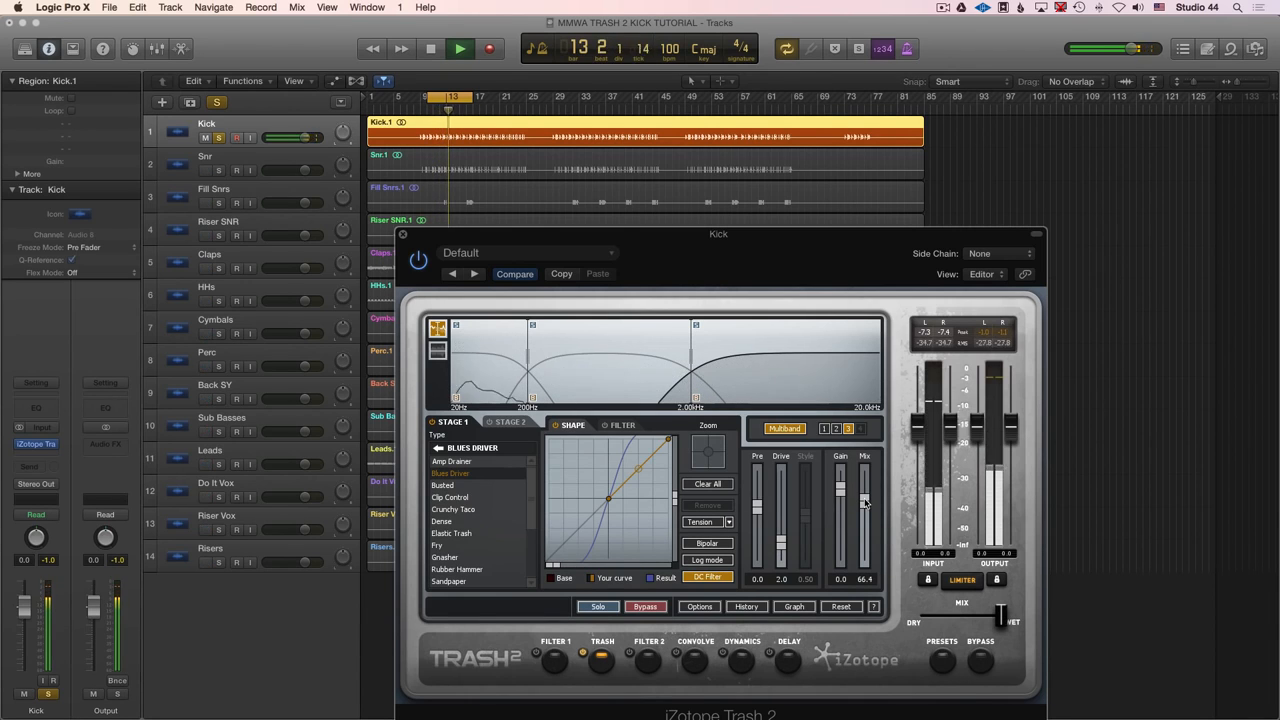
pyautogui.press('space')
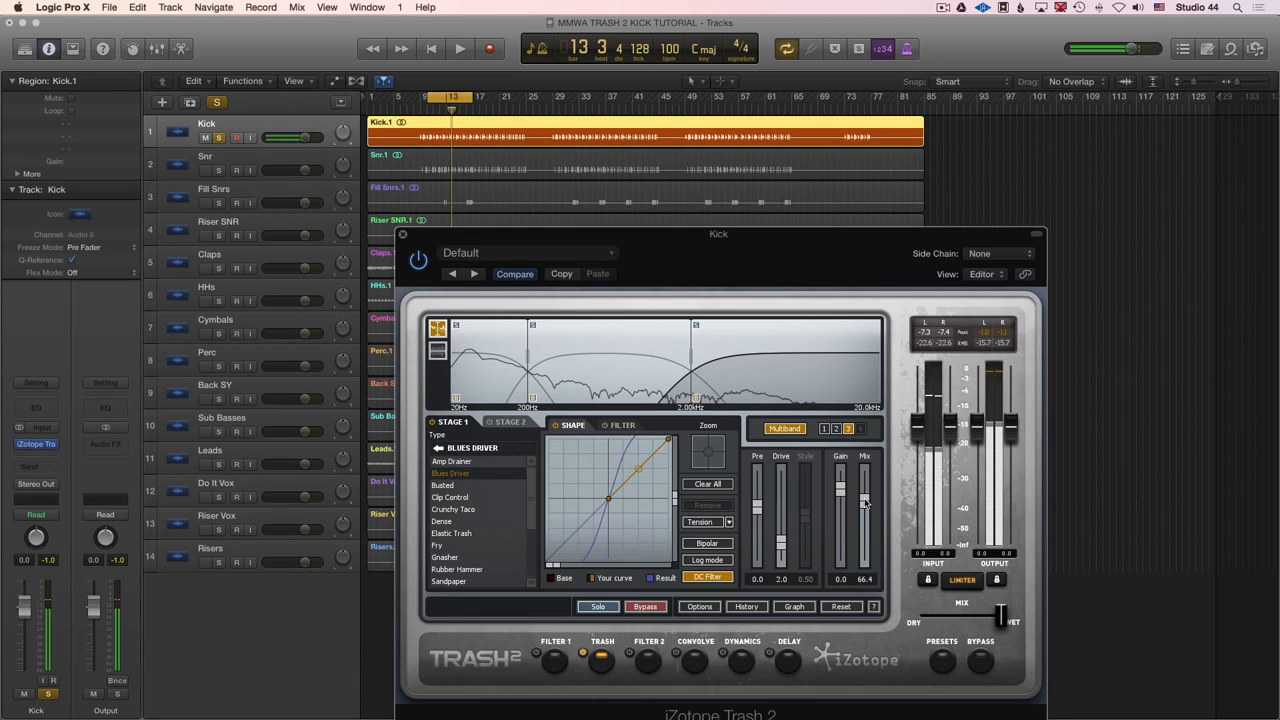
# - Apply the Tape Saturation algorithm from the Saturate category to the middle band in Stage 1
pyautogui.click(600, 393)
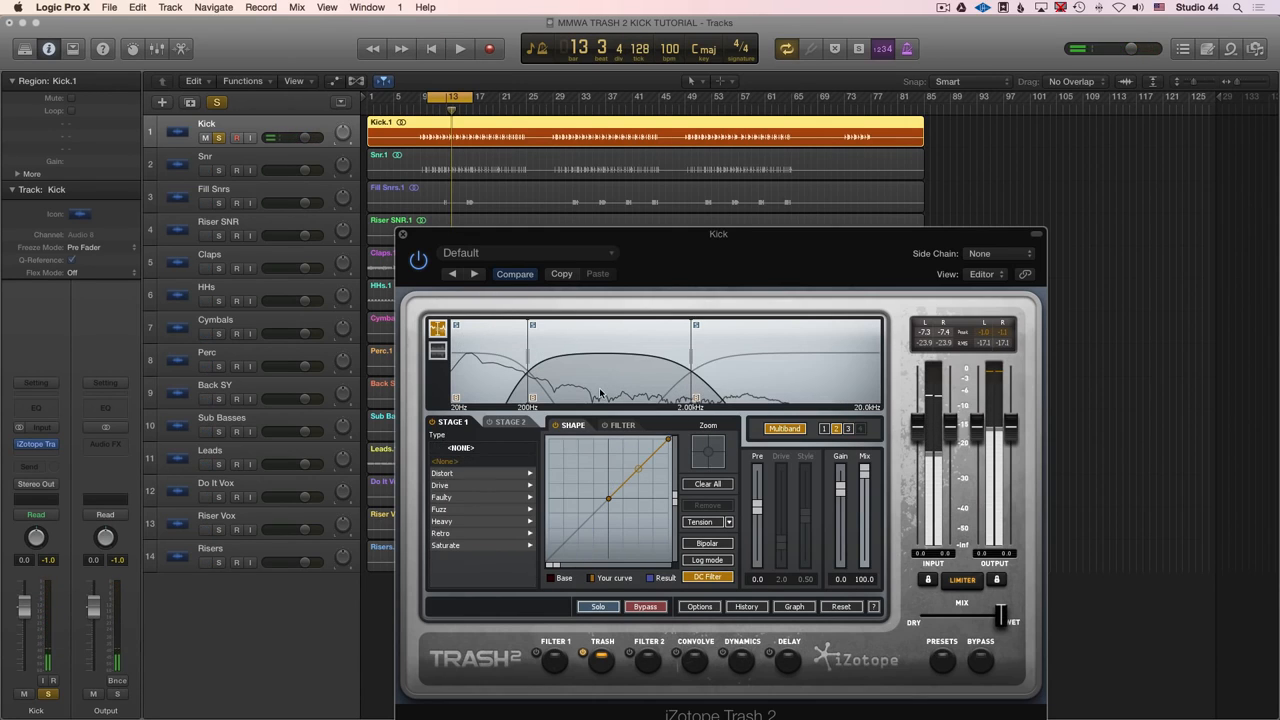
pyautogui.click(481, 546)
pyautogui.click(478, 546)
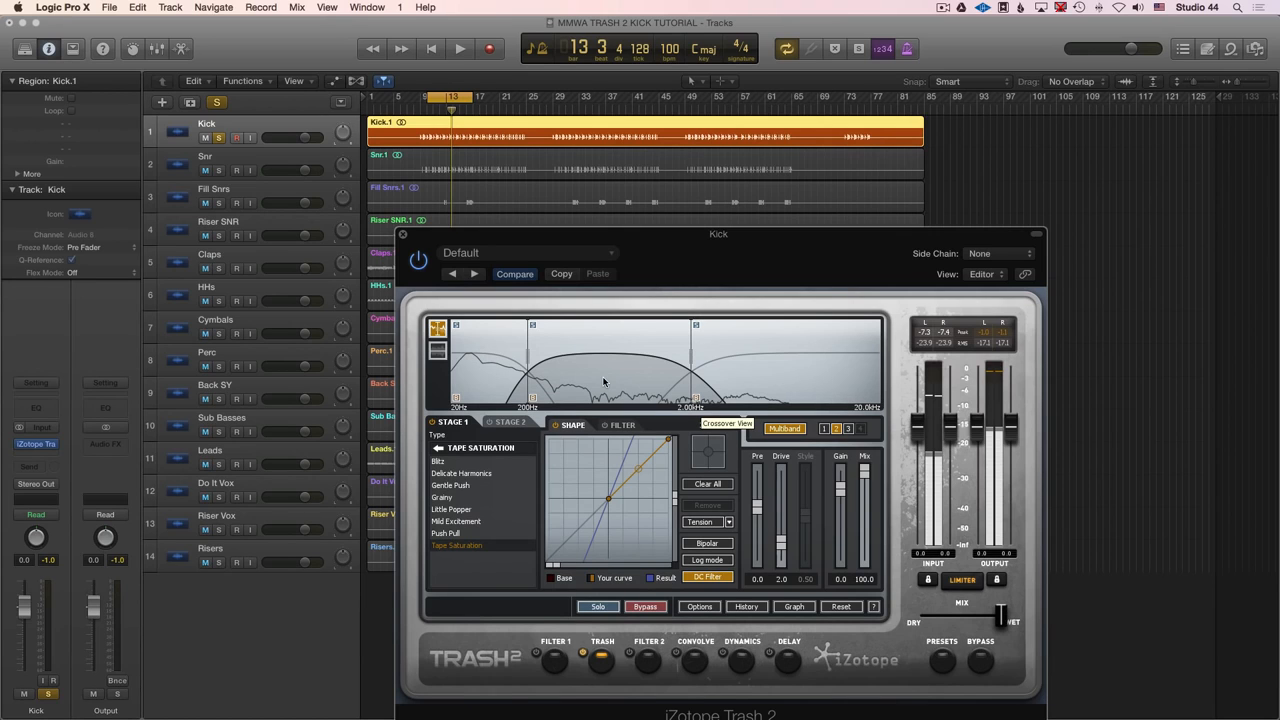
# - Play the kick and lower the middle band's mix to 40.3
pyautogui.press('space')
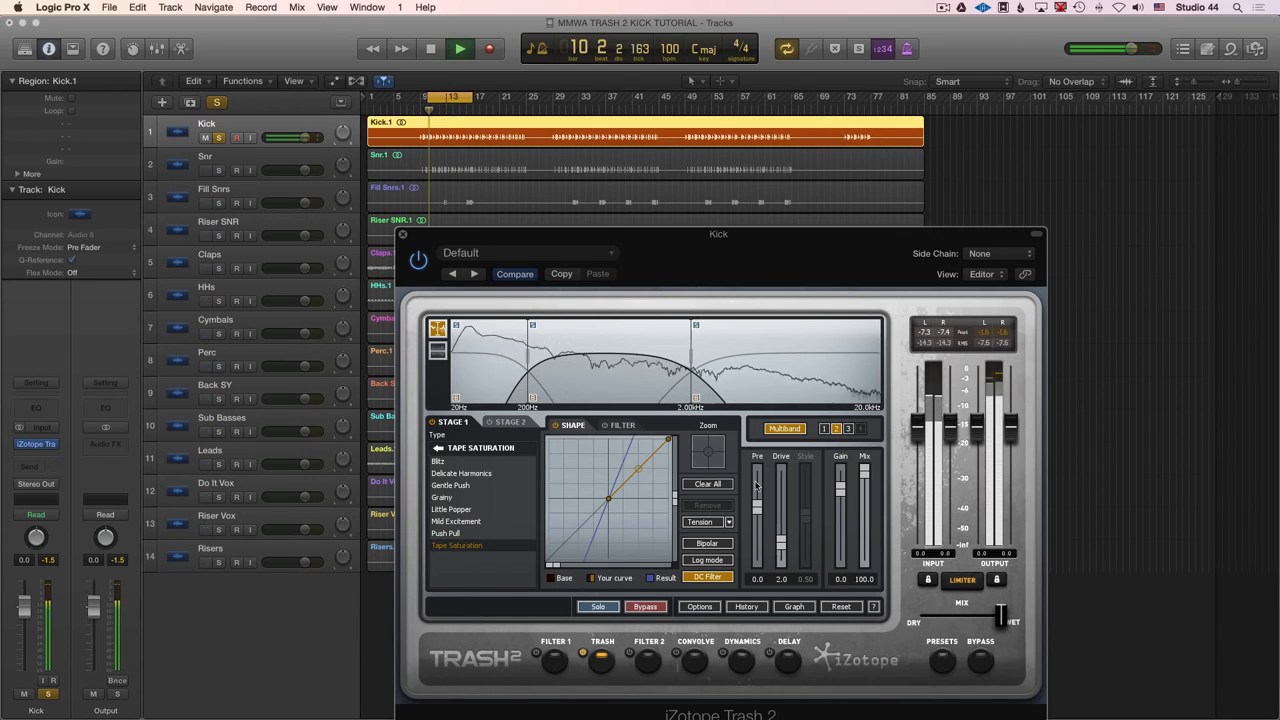
pyautogui.moveTo(866, 474); pyautogui.dragTo(865, 530)
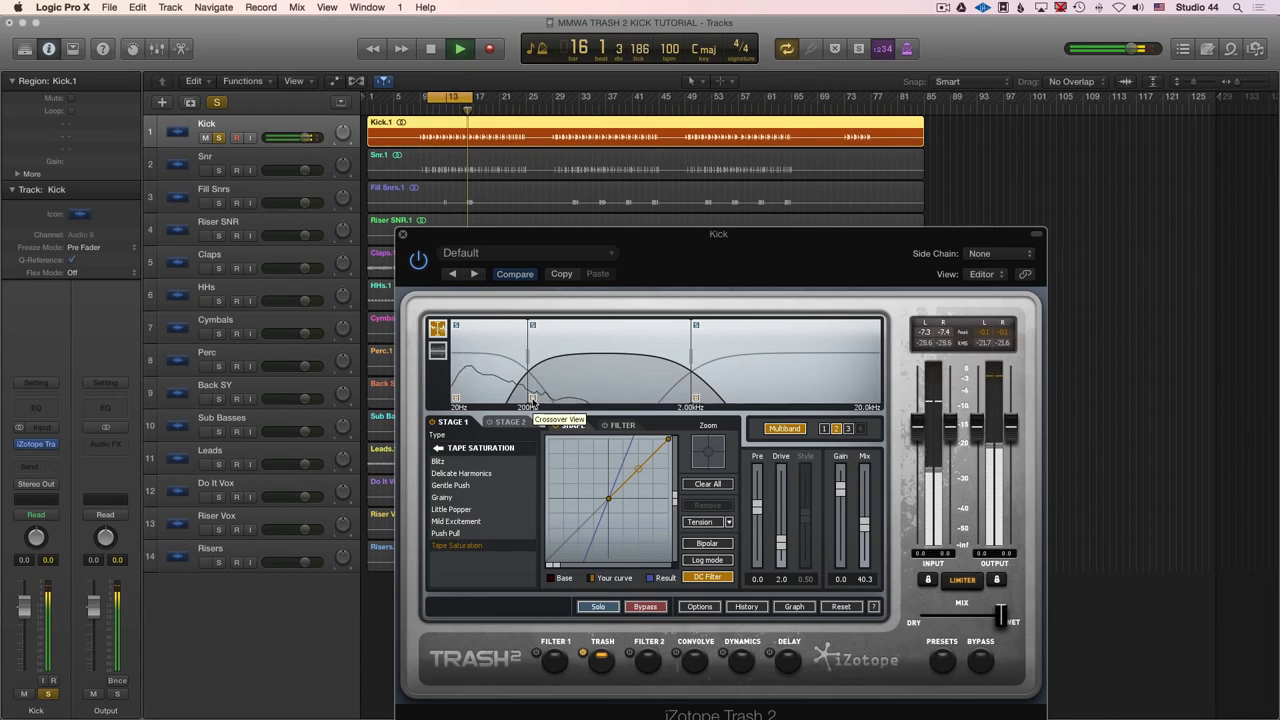
# - Select the high band and lower its mix to 32.1 while the kick plays
pyautogui.press('space')
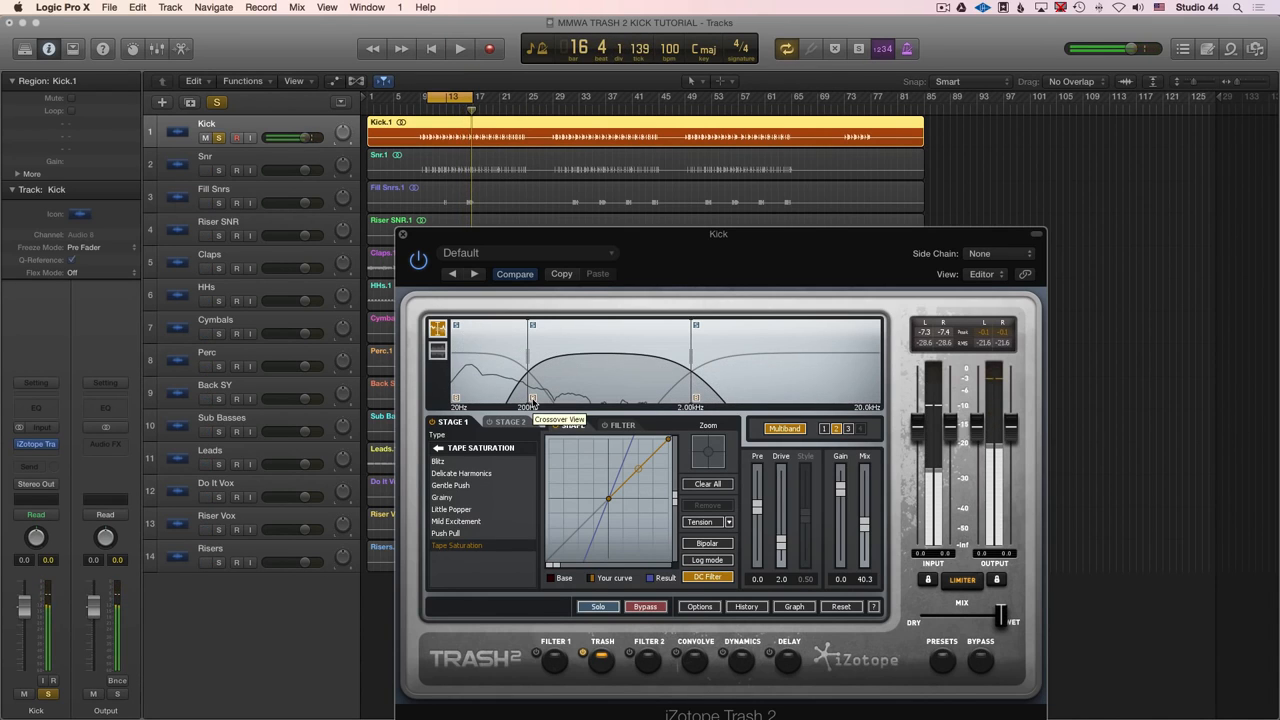
pyautogui.click(757, 351)
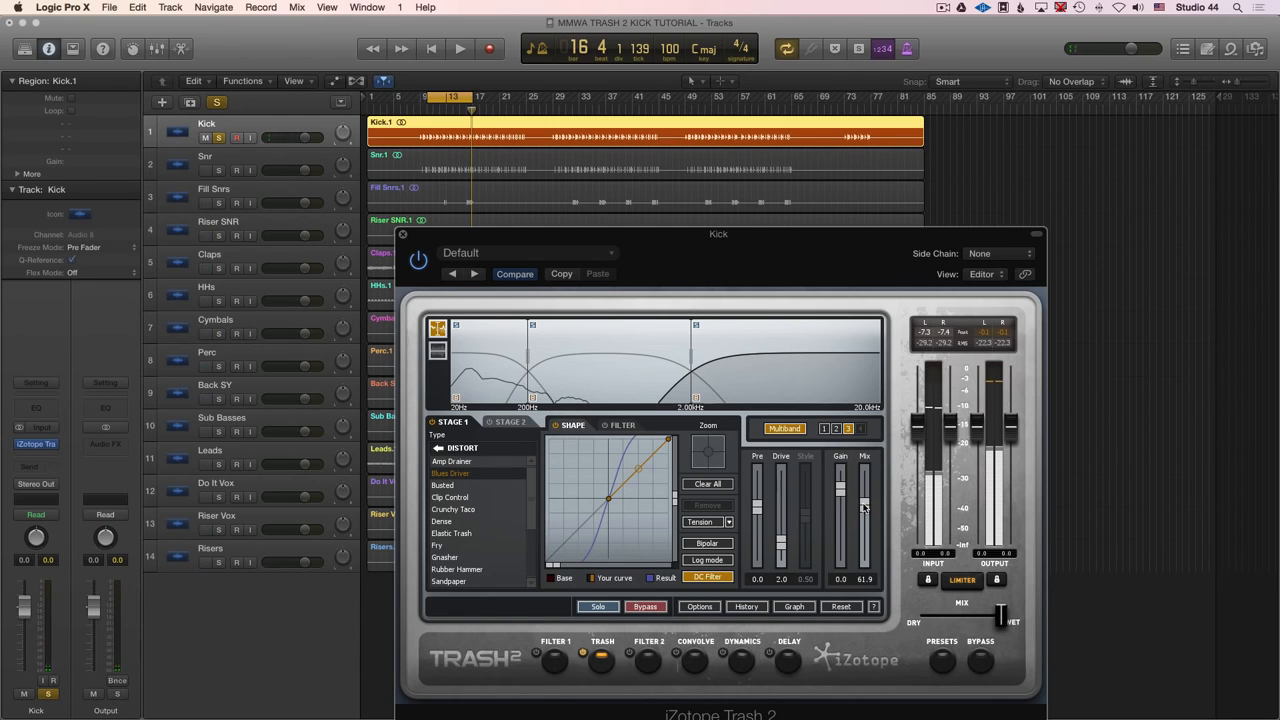
pyautogui.press('space')
pyautogui.moveTo(865, 508); pyautogui.dragTo(863, 533)
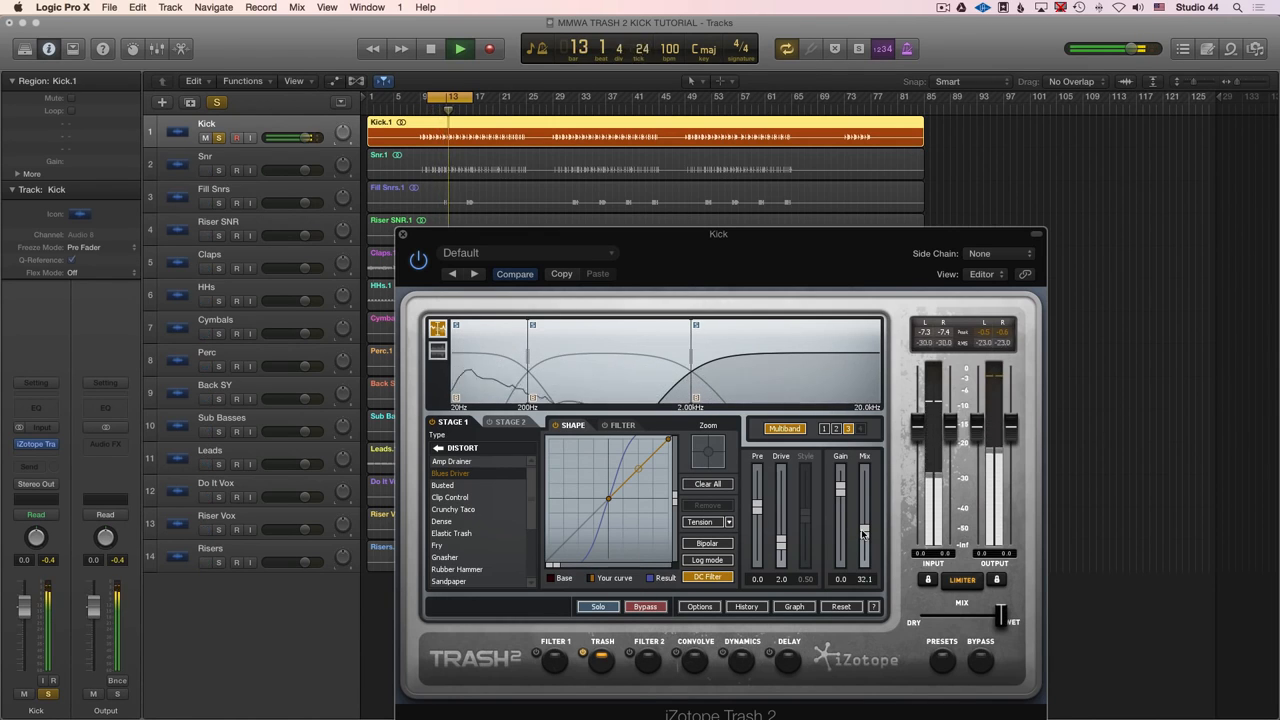
pyautogui.press('space')
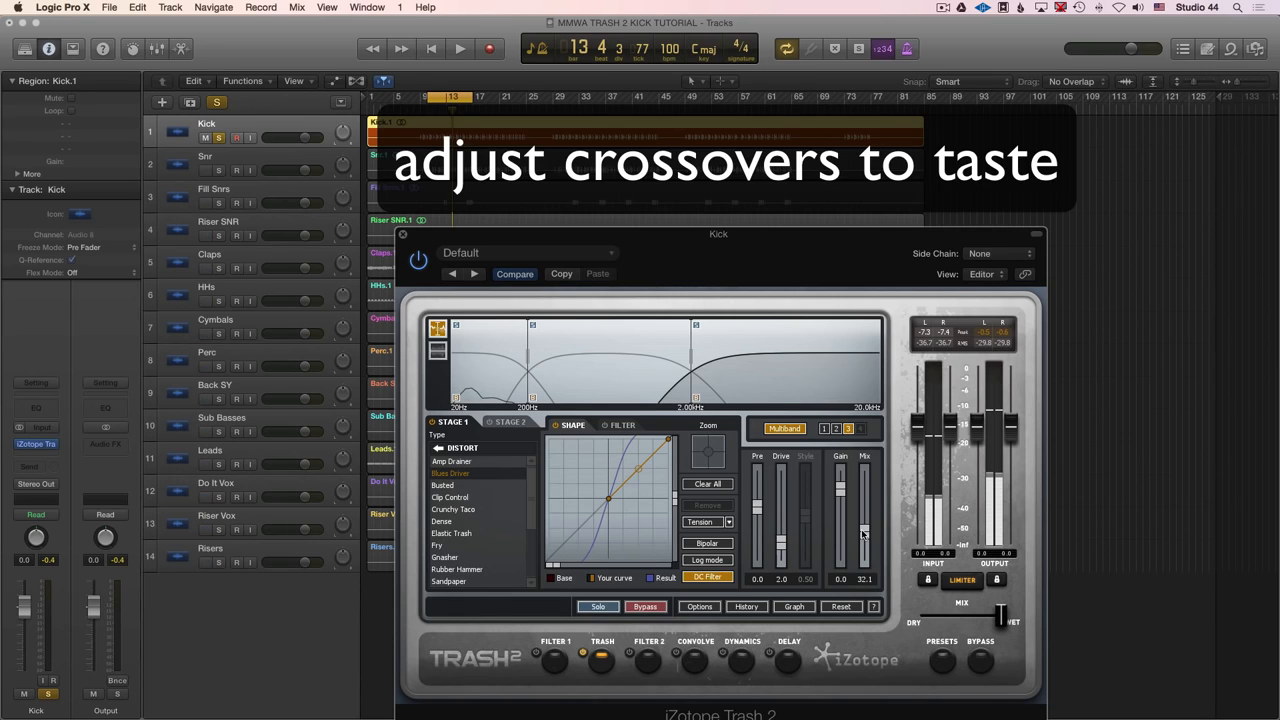
# - Play the kick and raise the crossover between the middle and high bands to 3.41 kHz, keeping the lower crossover at 200 Hz
pyautogui.press('space')
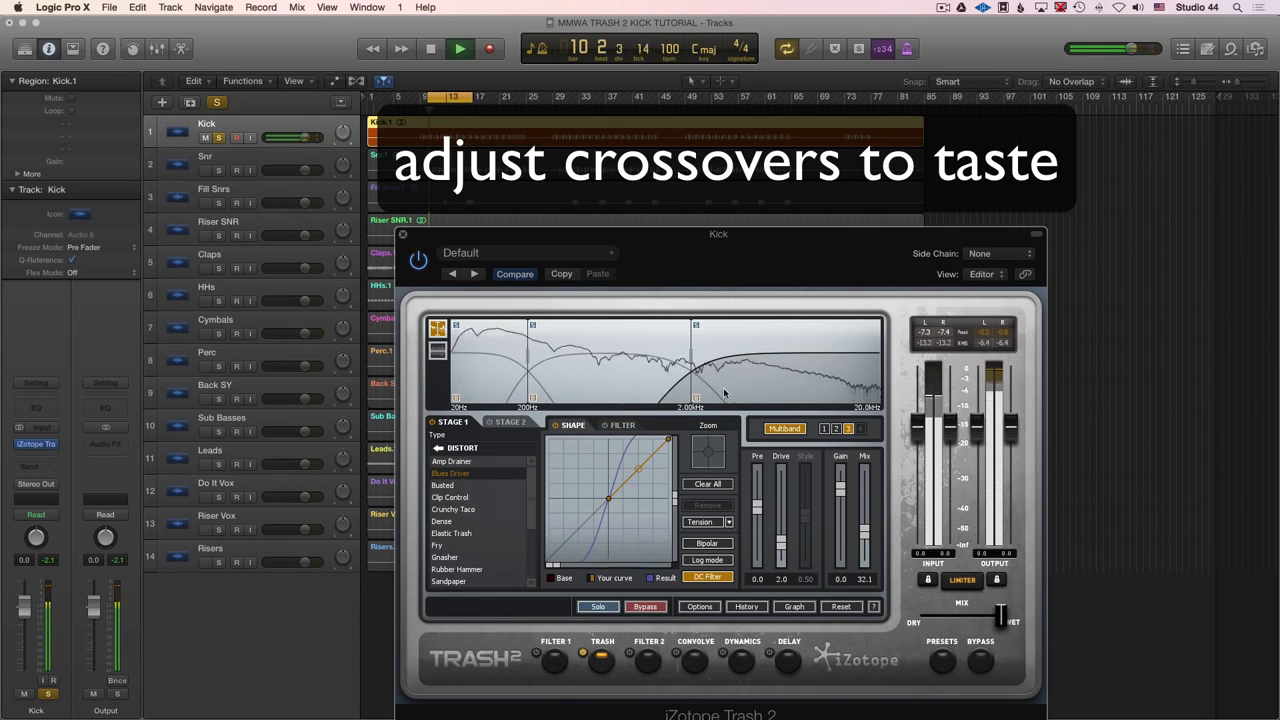
pyautogui.moveTo(690, 361); pyautogui.dragTo(739, 361)
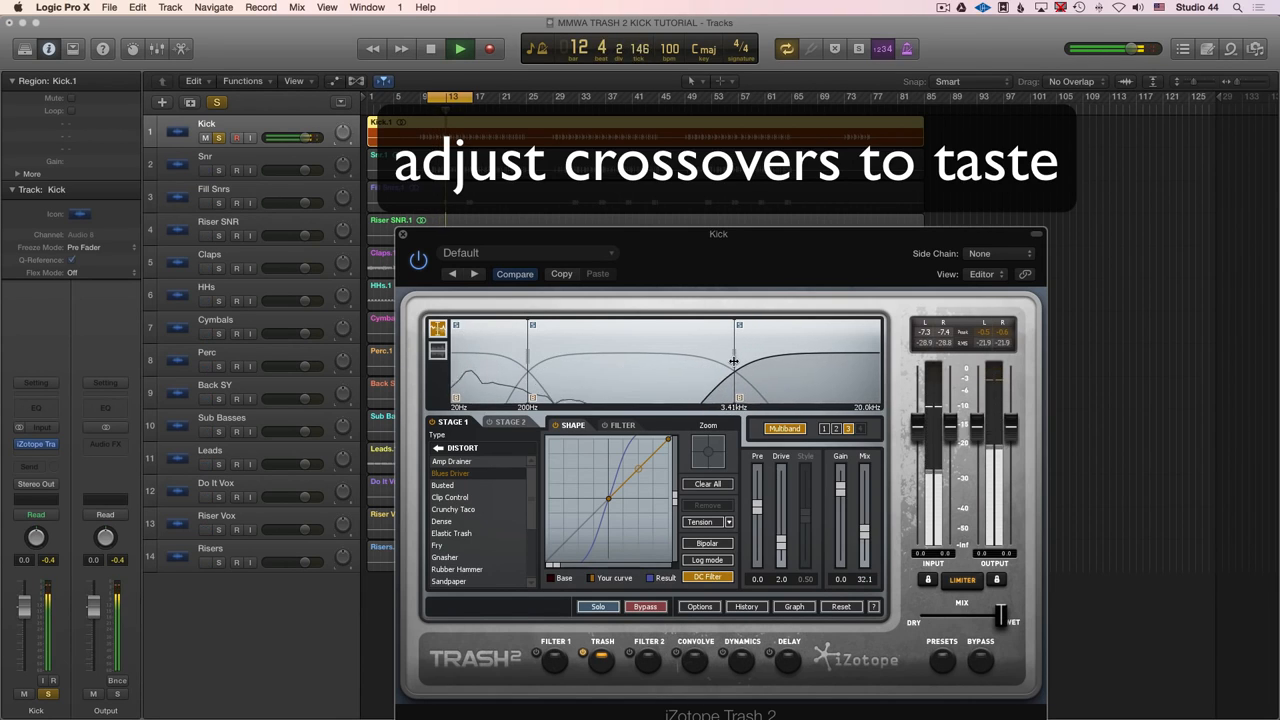
pyautogui.moveTo(528, 360)
pyautogui.mouseDown()
pyautogui.moveTo(571, 360)
pyautogui.moveTo(528, 361)
pyautogui.mouseUp()
pyautogui.click(525, 366)
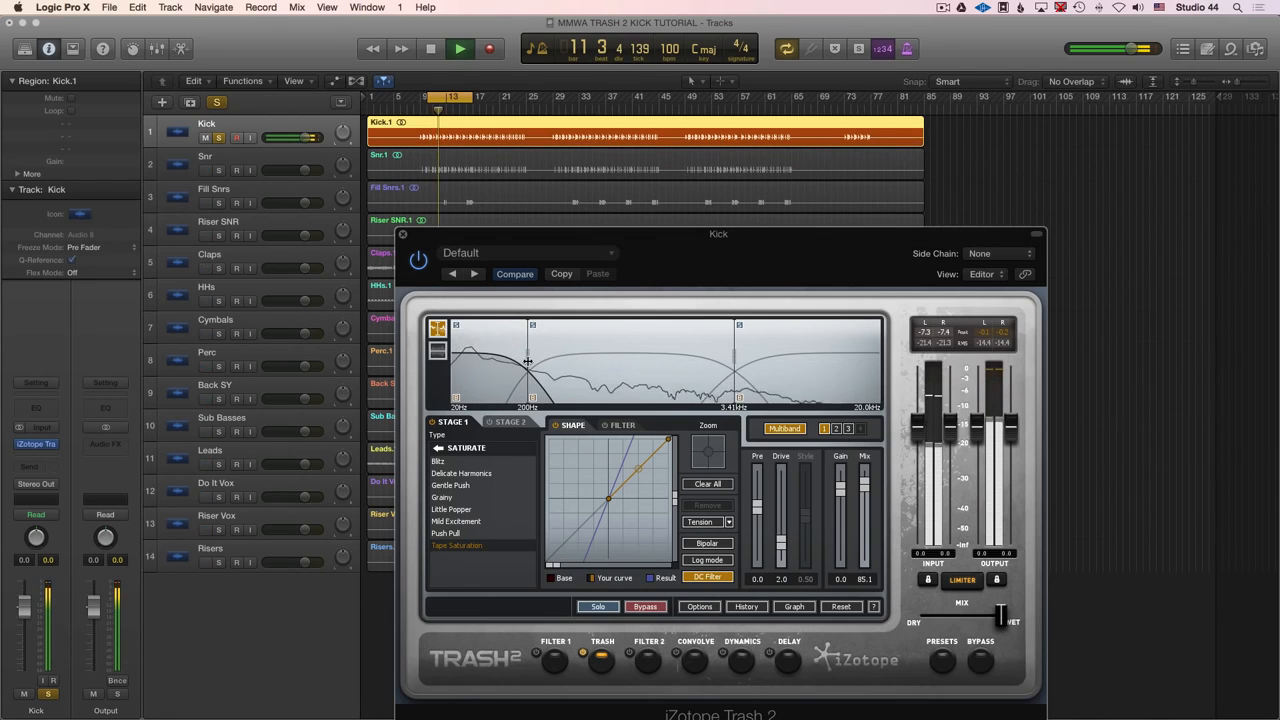
pyautogui.press('space')
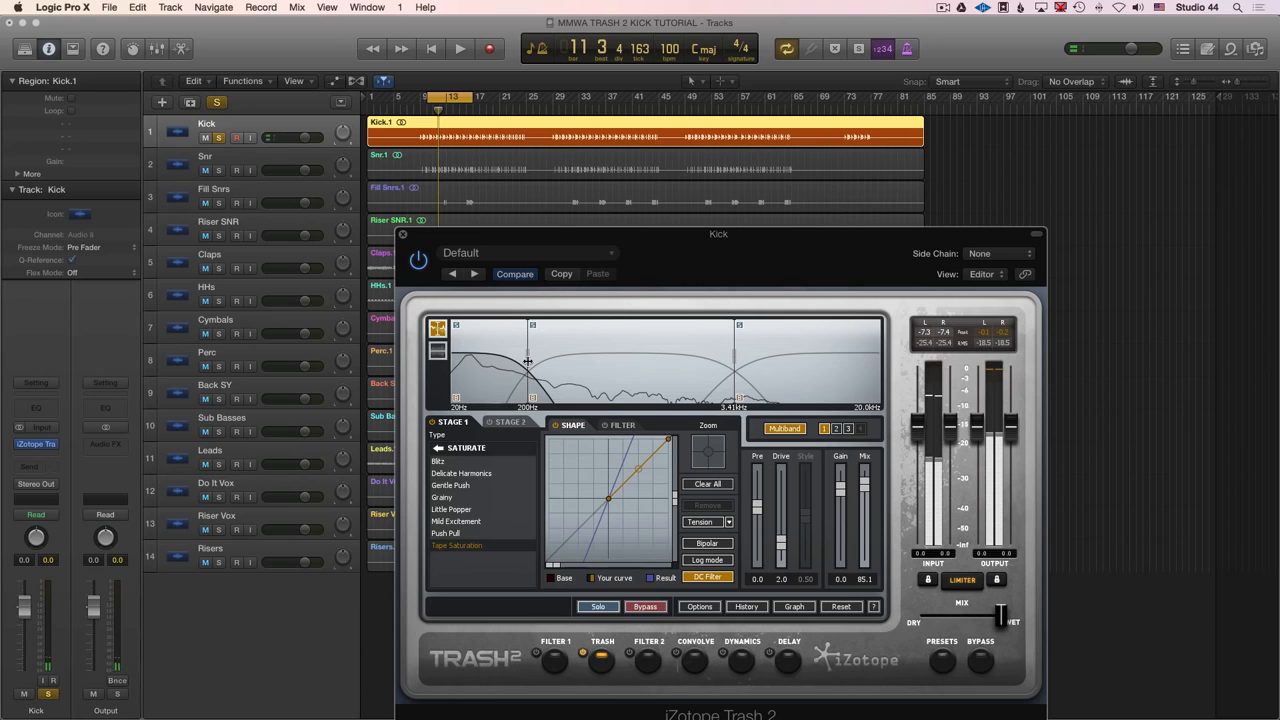
# - Play the kick and compare the Trash module's processed and dry sound by repeatedly bypassing and re-enabling it
pyautogui.press('space')
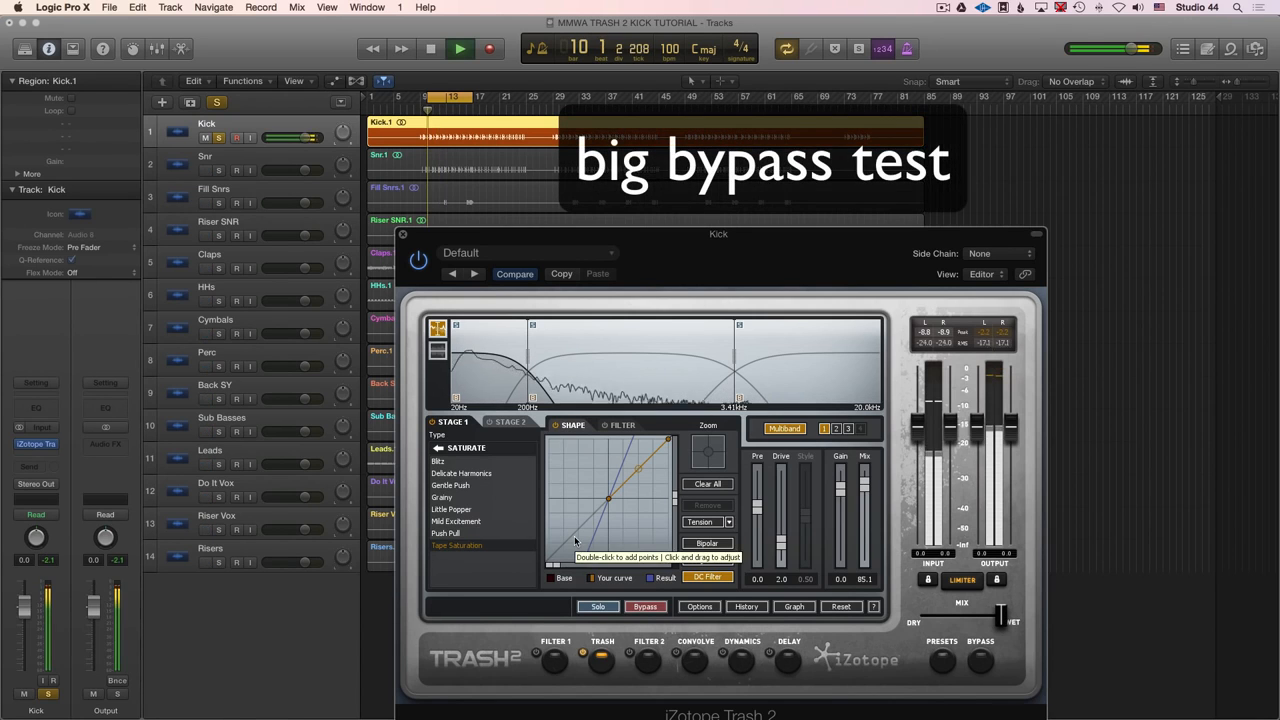
pyautogui.click(647, 607)
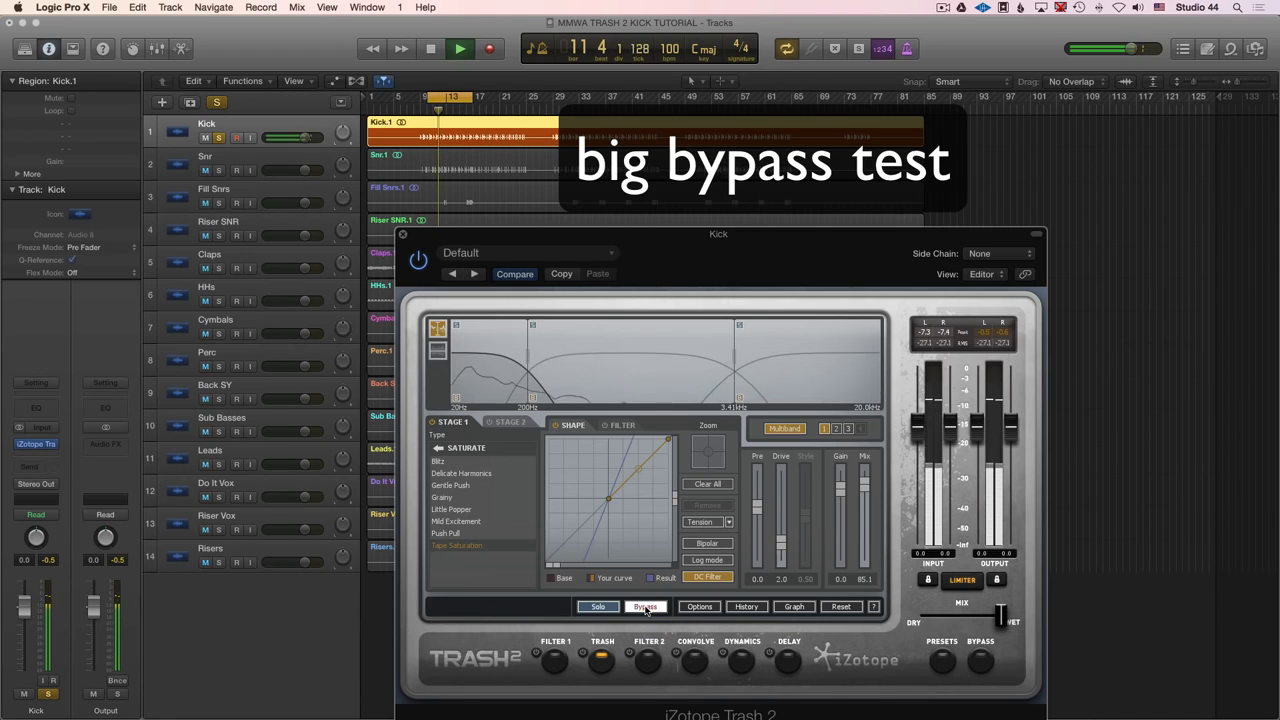
pyautogui.click(646, 607)
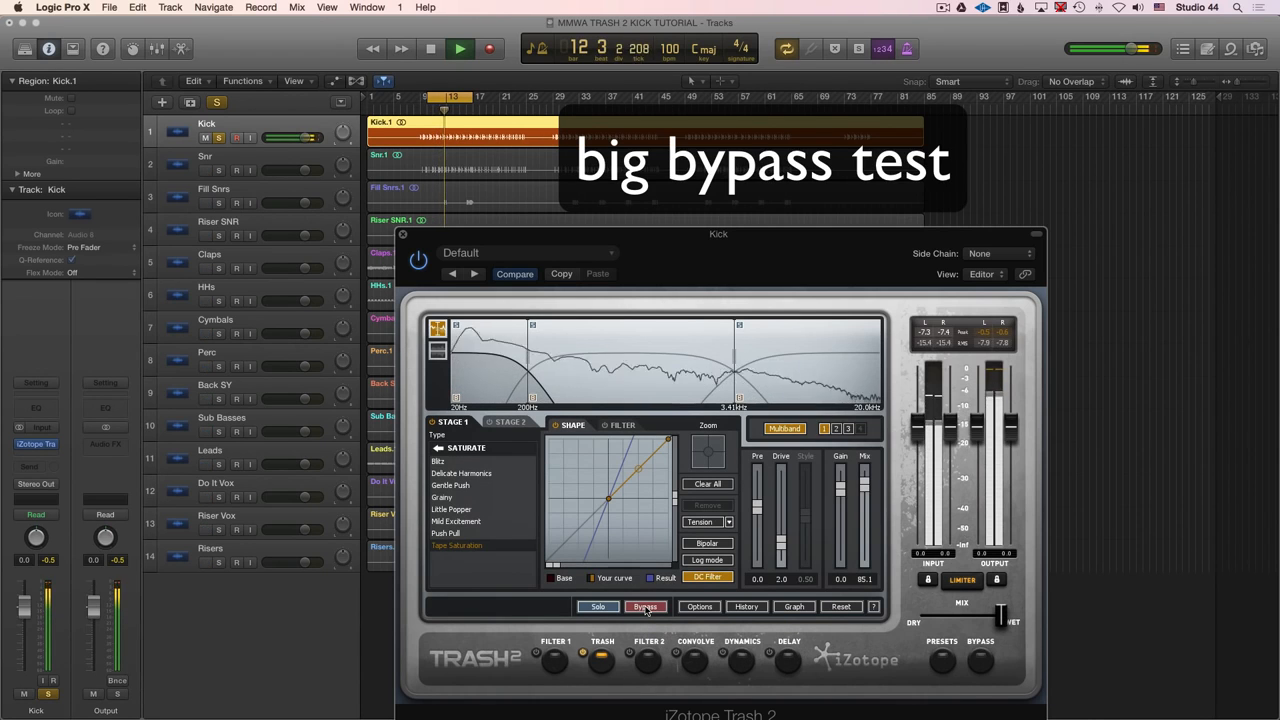
pyautogui.click(646, 607)
pyautogui.click(646, 608)
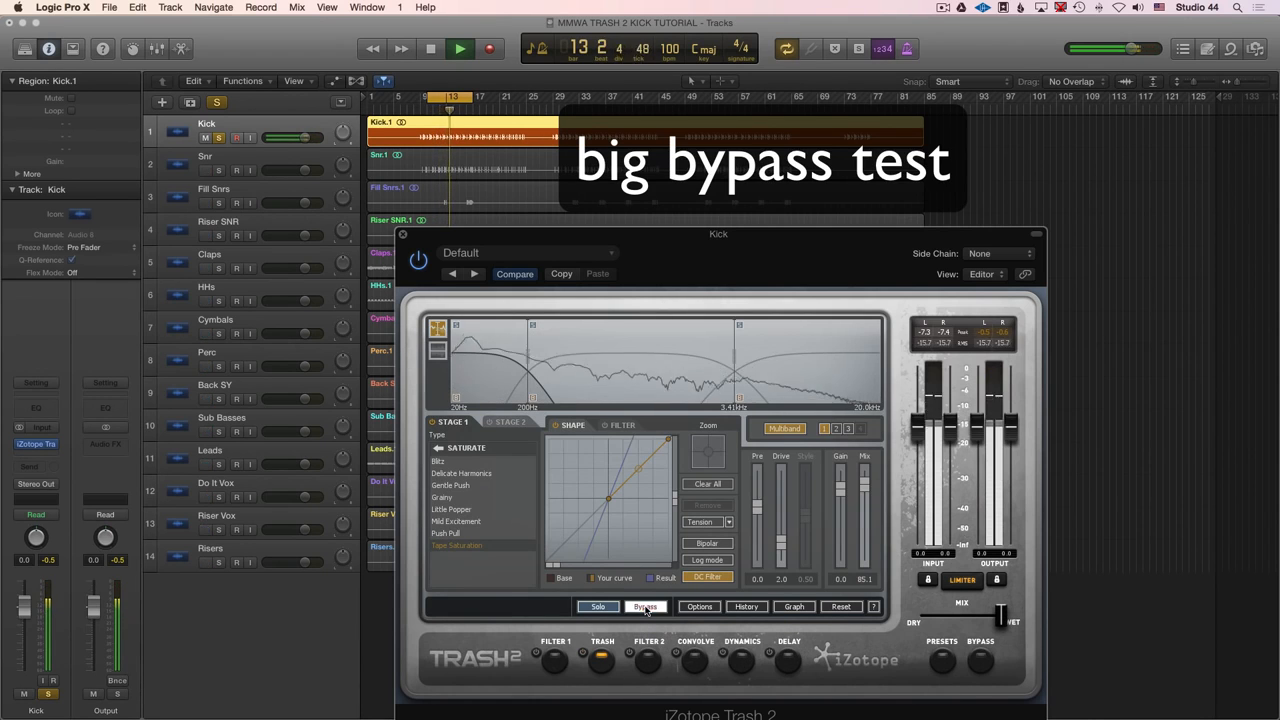
pyautogui.click(646, 608)
pyautogui.click(646, 607)
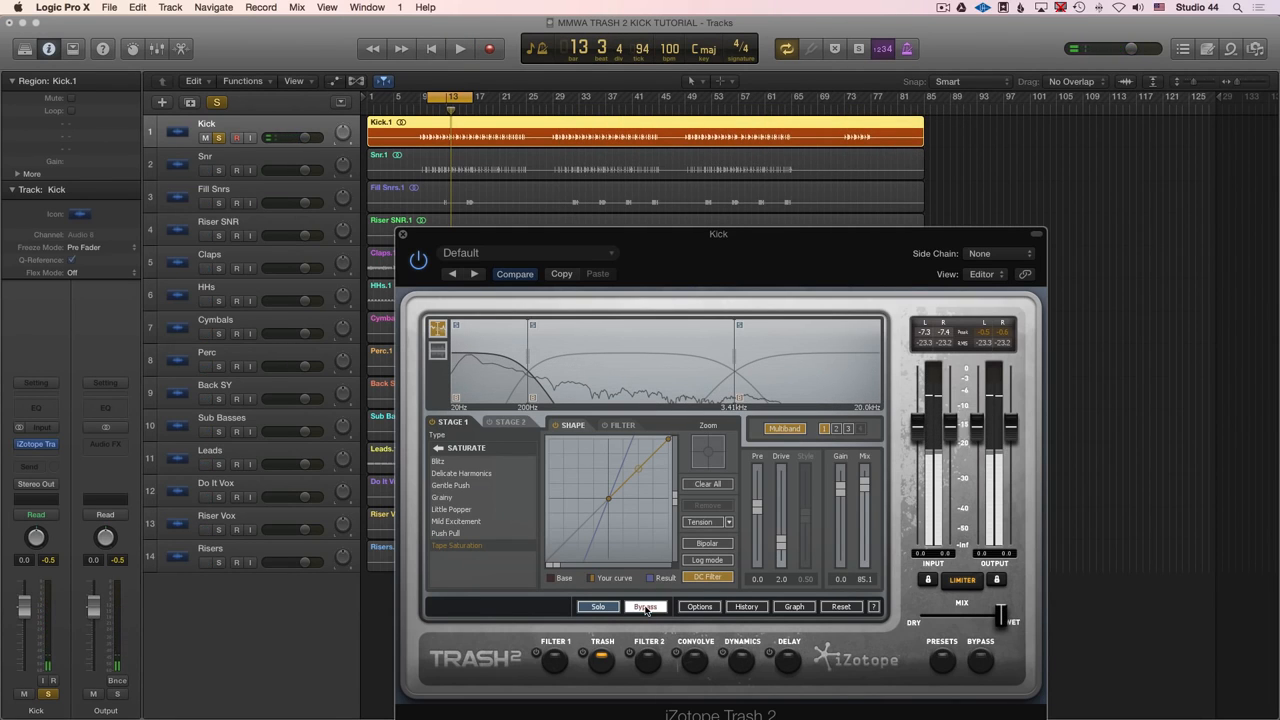
pyautogui.click(664, 607)
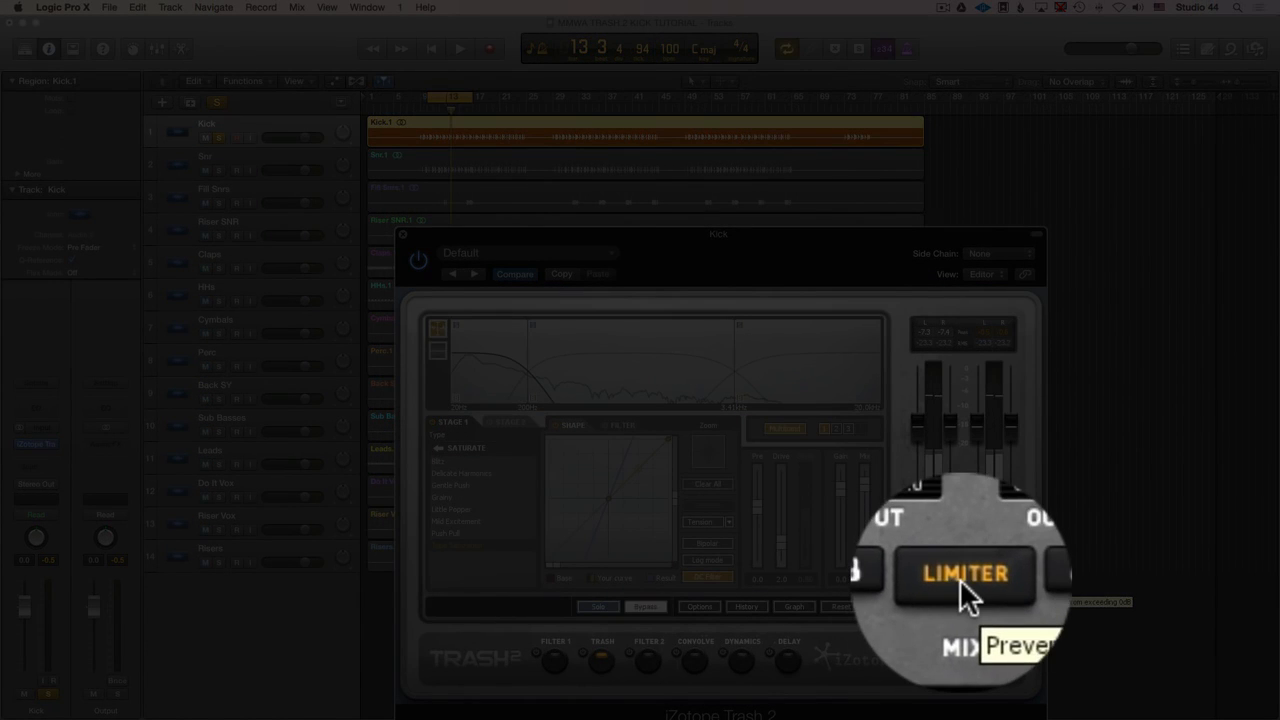
# - Toggle the output limiter off and back on, and try the global mix slider, leaving it fully wet
pyautogui.click(960, 579)
pyautogui.click(960, 579)
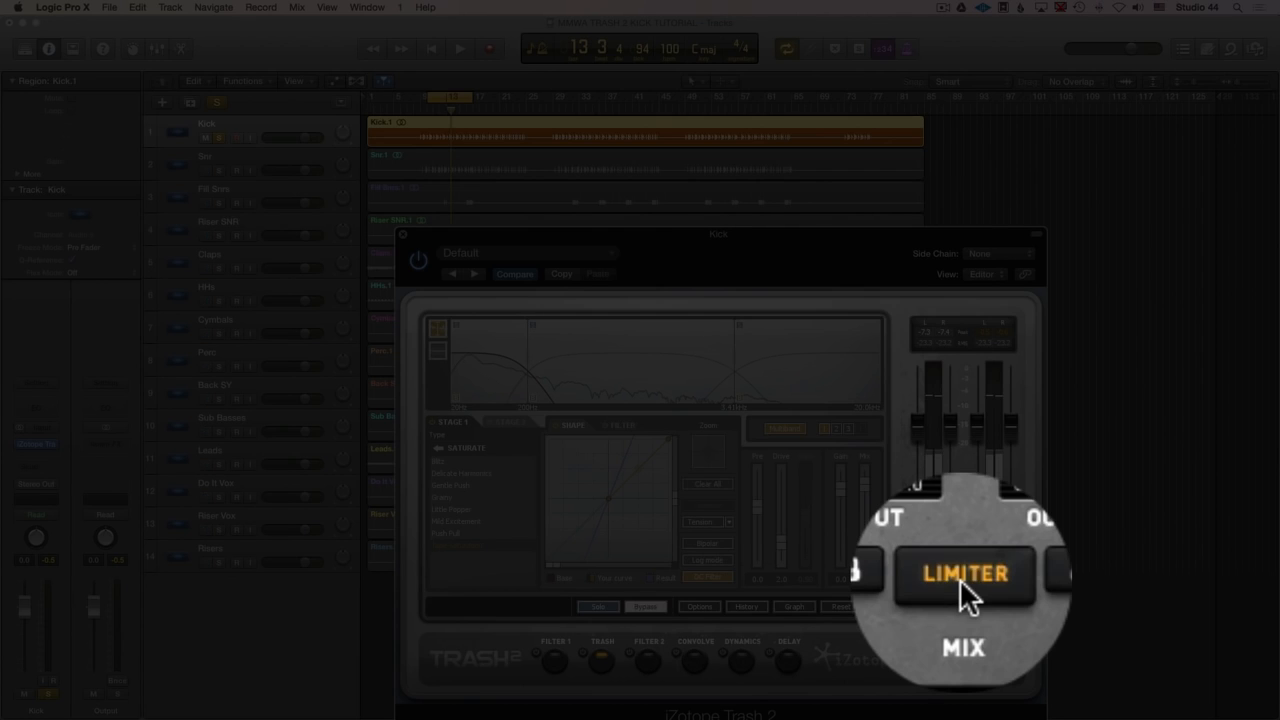
pyautogui.click(960, 579)
pyautogui.click(960, 579)
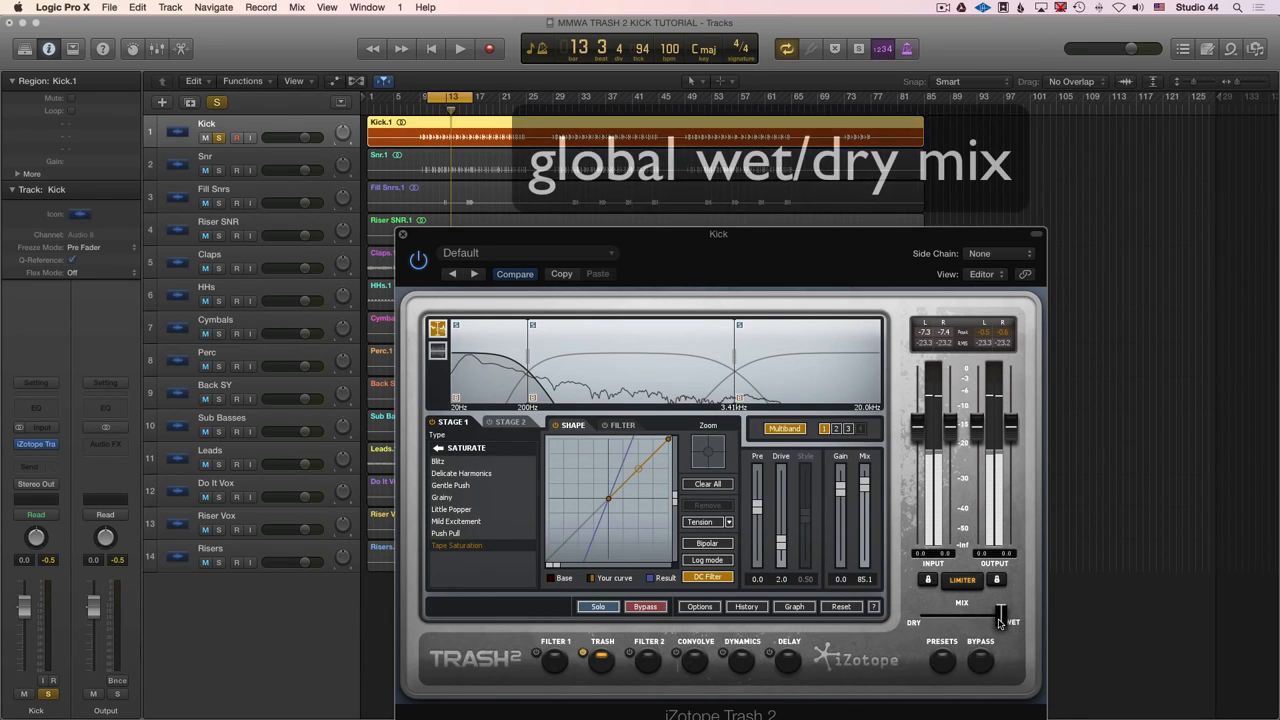
pyautogui.moveTo(996, 619)
pyautogui.mouseDown()
pyautogui.moveTo(956, 620)
pyautogui.moveTo(1006, 619)
pyautogui.mouseUp()
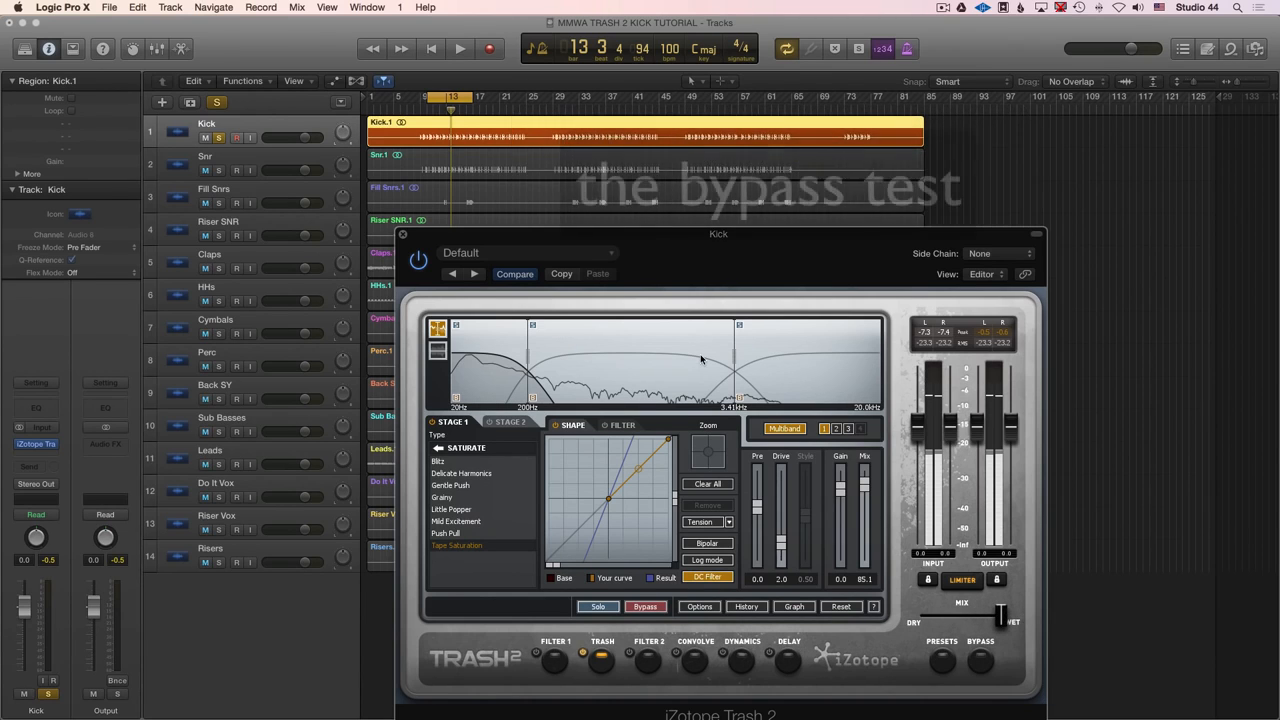
# - Play the kick and compare it with the whole plug-in switched off and back on
pyautogui.press('space')
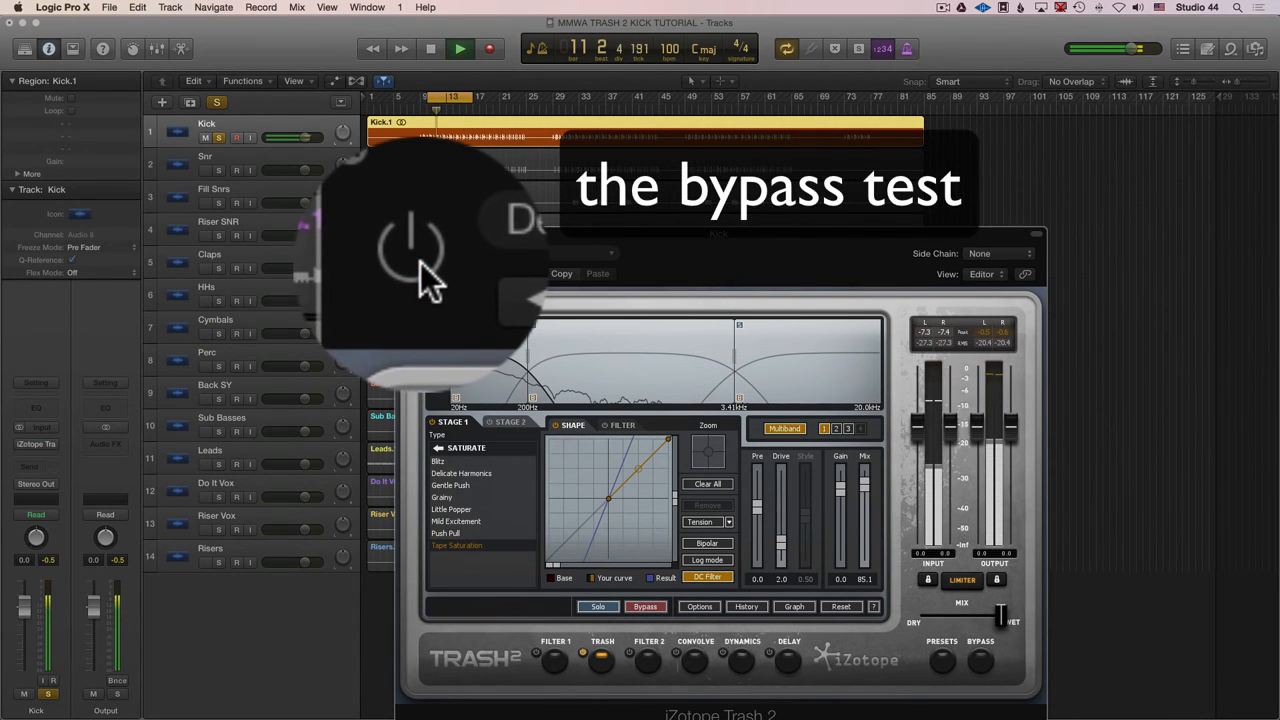
pyautogui.click(421, 265)
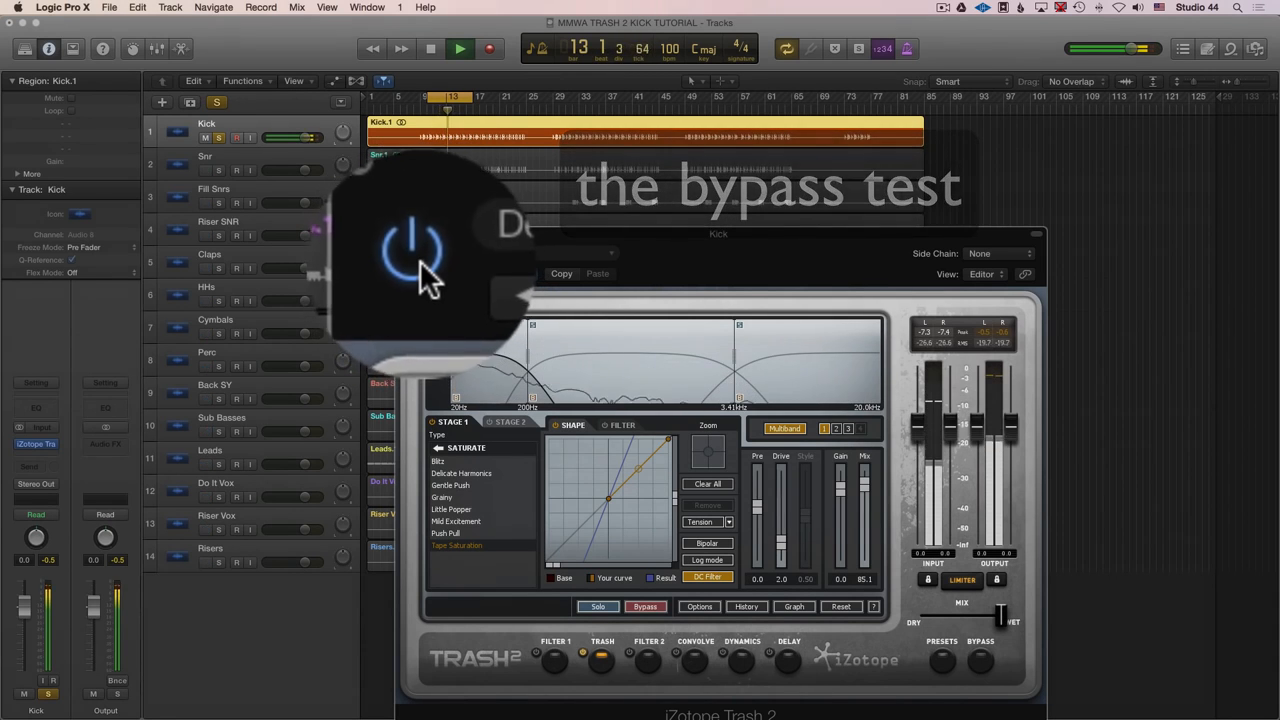
pyautogui.press('space')
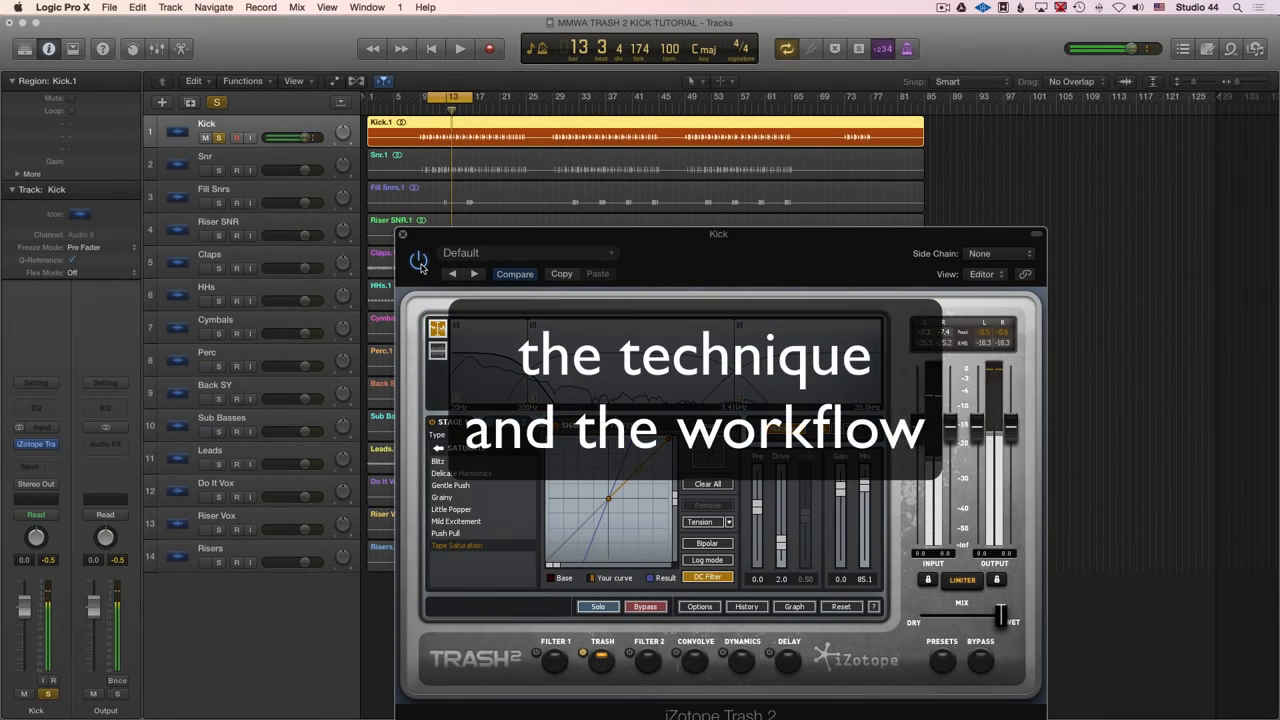